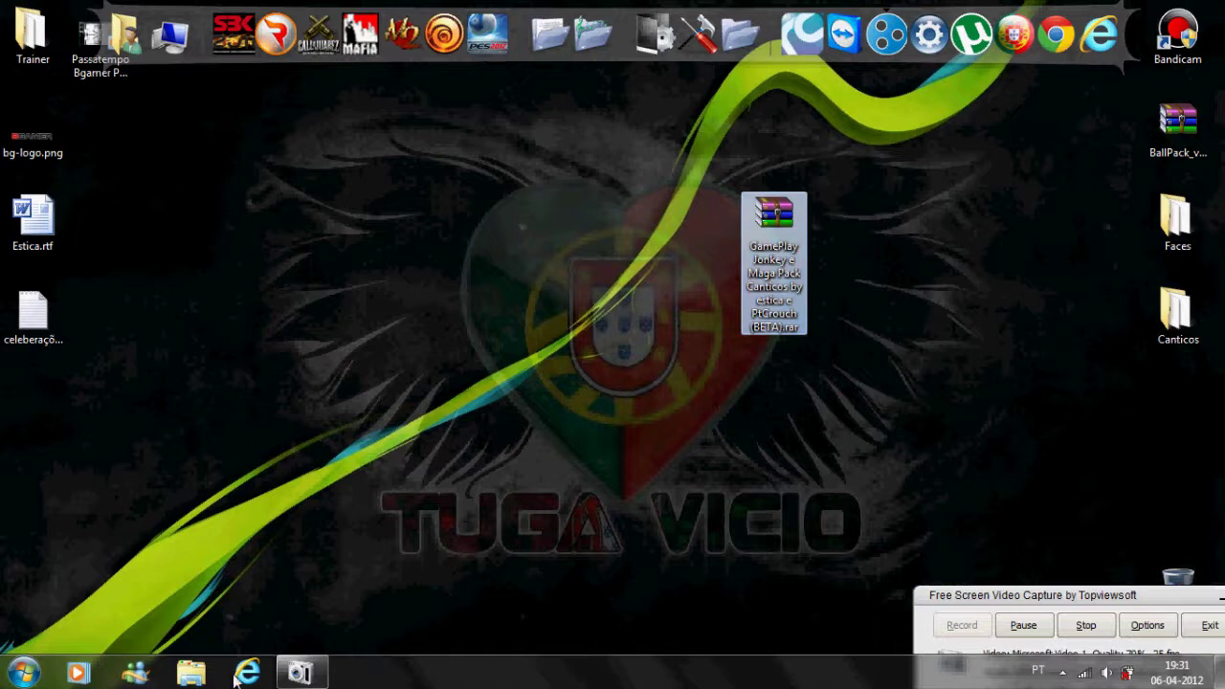
Open the KONAMI Pro Evolution Soccer 2012 folder in Program Files (x86) on drive C and snap its window to half the screen
left_click(318, 272)
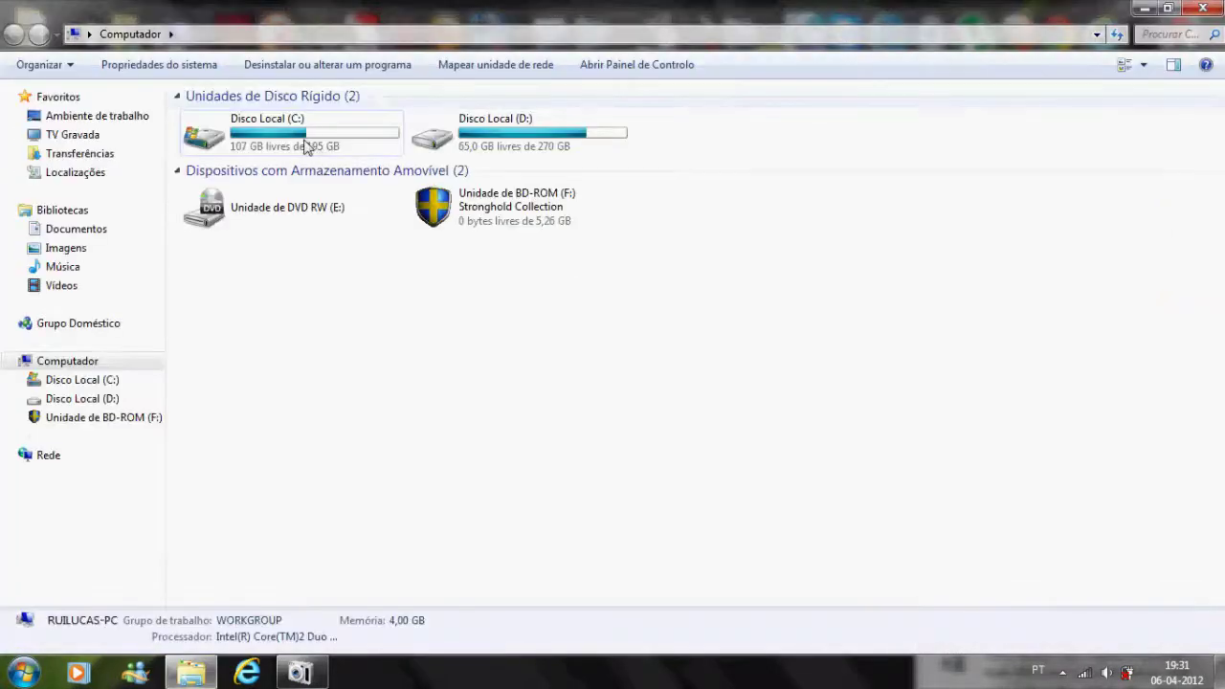
left_click(306, 145)
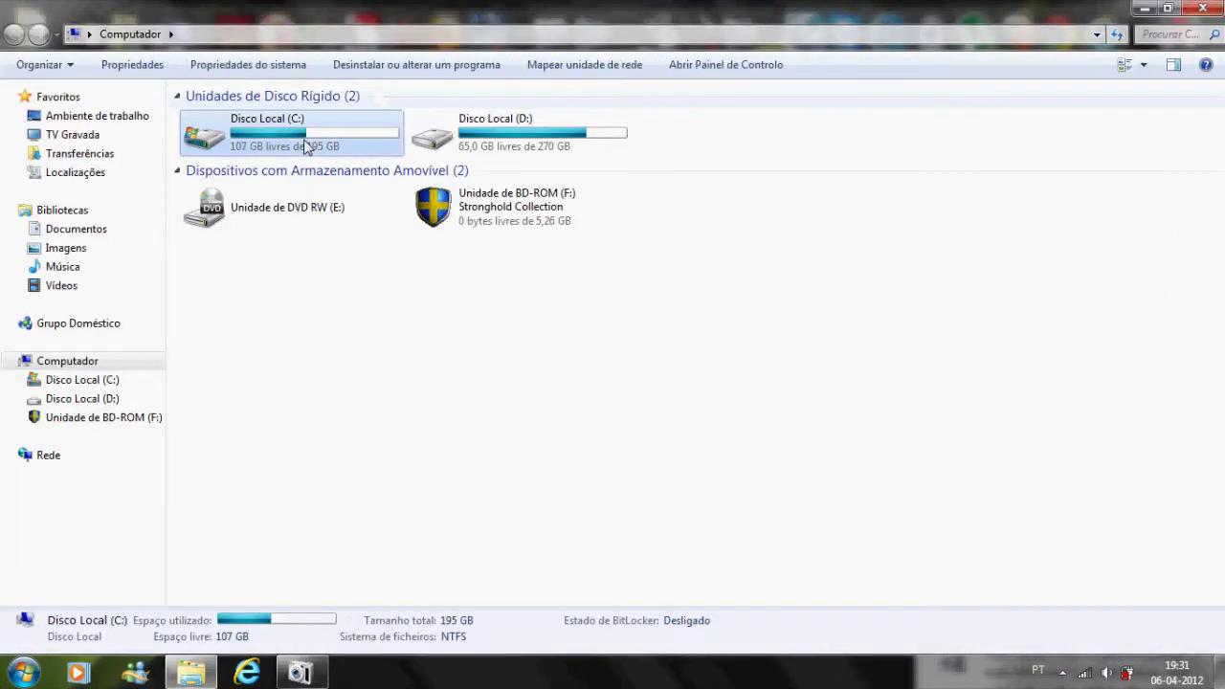
double_click(307, 146)
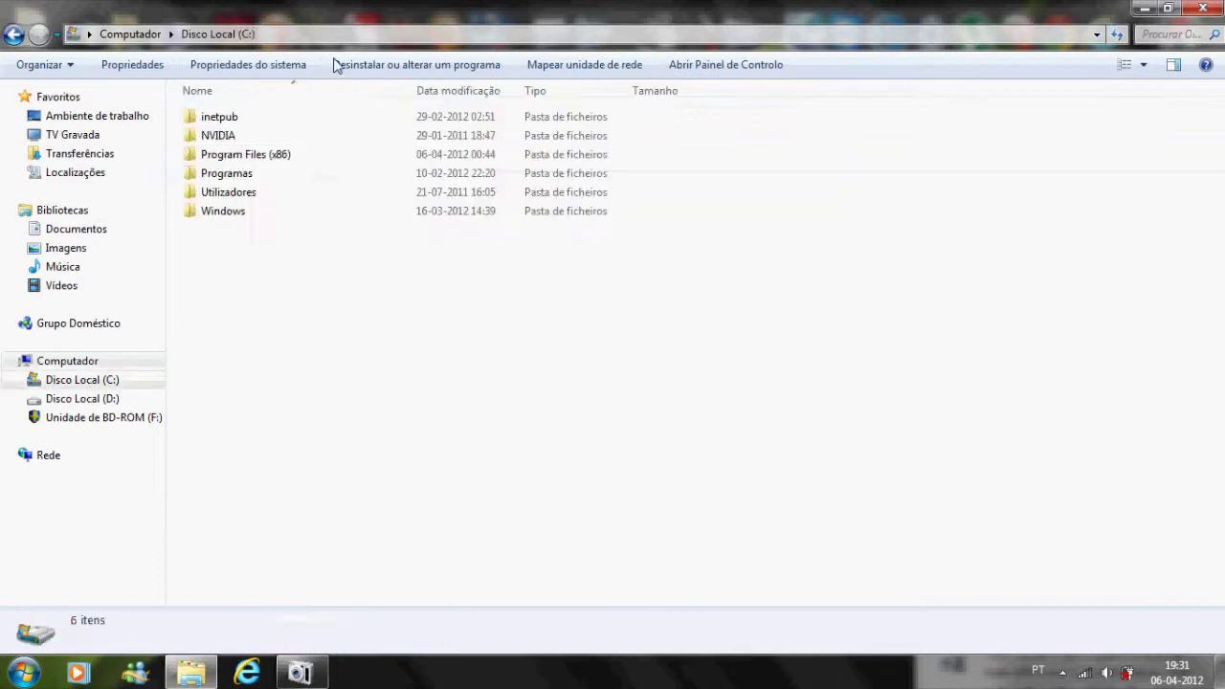
double_click(277, 156)
scroll(326, 440, "down", 3)
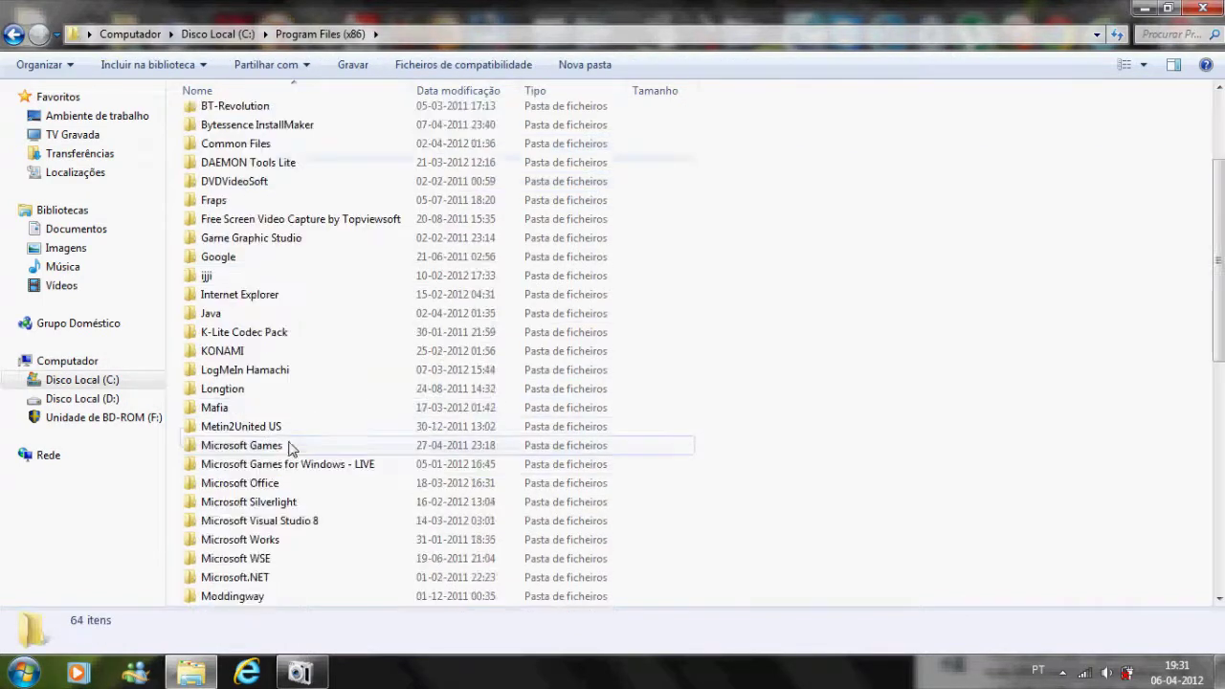
double_click(239, 351)
double_click(283, 118)
key("super+Left")
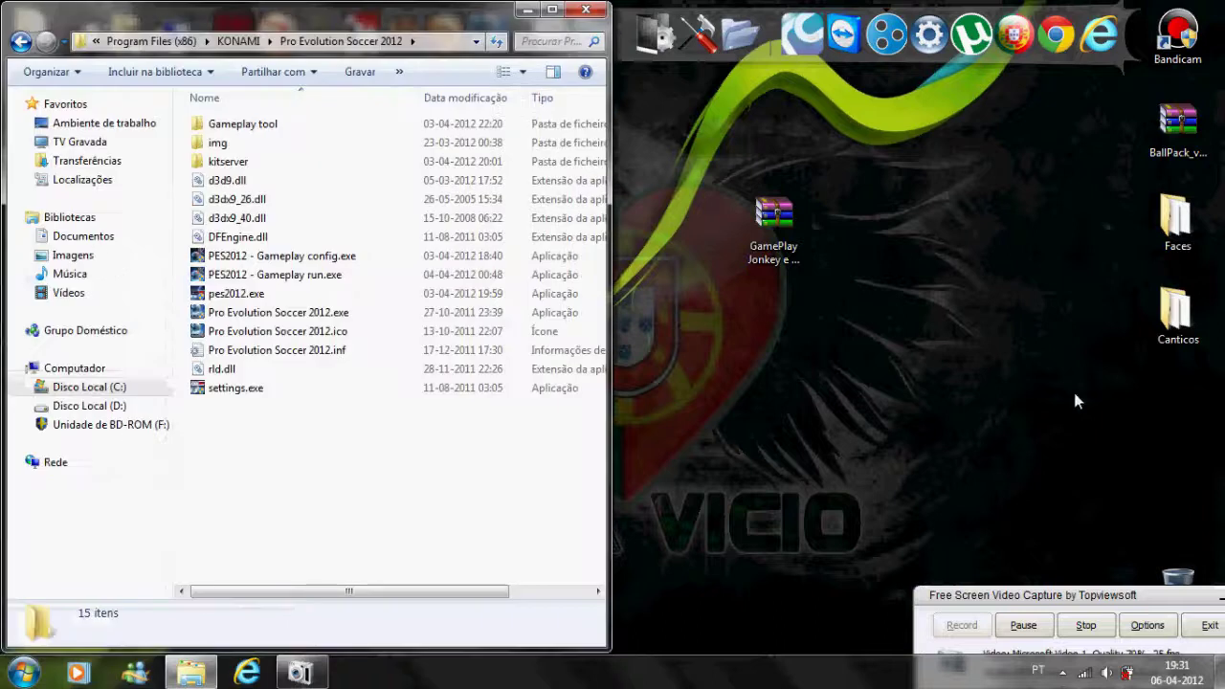
Open the GamePlay Jonkey e Maga Pack Canticos archive beside the game folder and enter its Pro Evolution Soccer 2012 folder
left_click(780, 218)
left_click(931, 234)
left_click(785, 228)
double_click(783, 273)
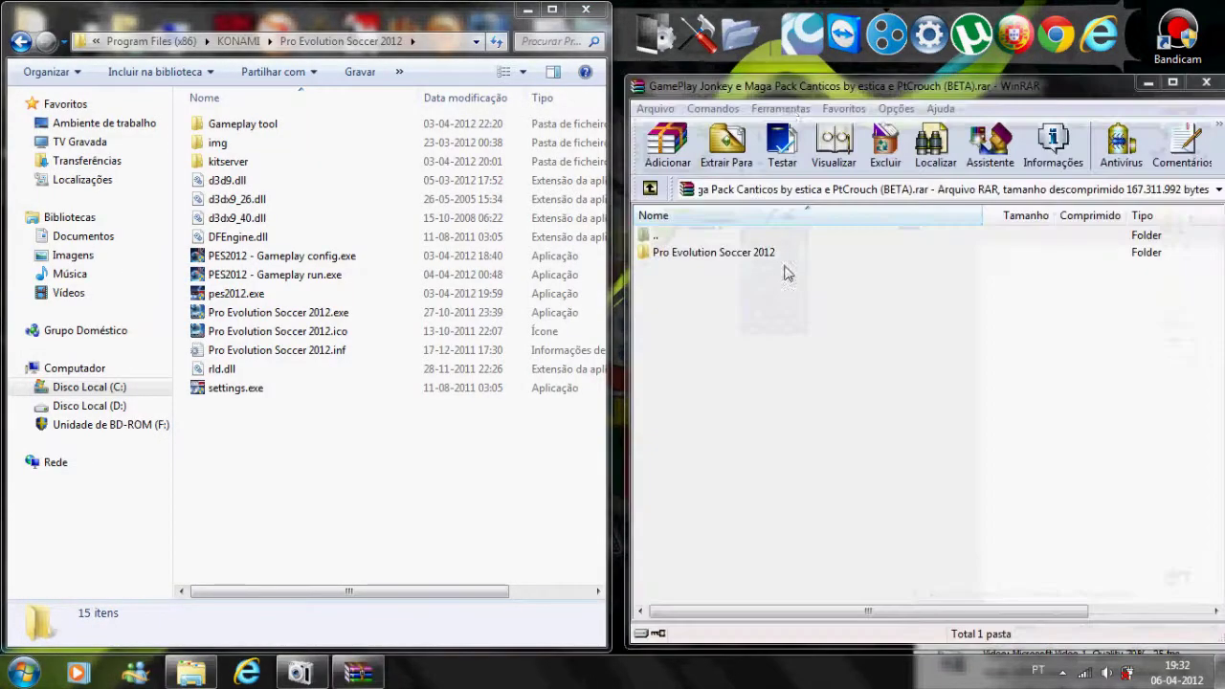
key("super+Right")
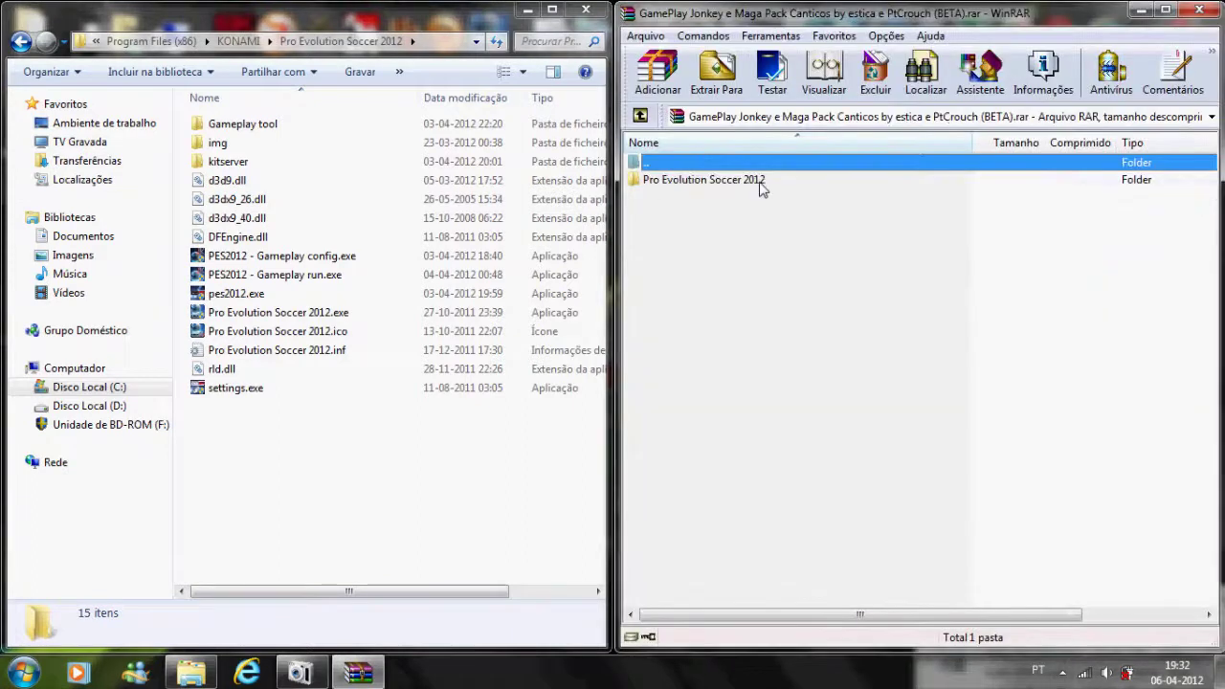
double_click(706, 188)
Try to copy the archive's whole contents into the game folder, skipping all conflicting files and cancelling at the Academica subfolder merge
left_click_drag(847, 395, 703, 187)
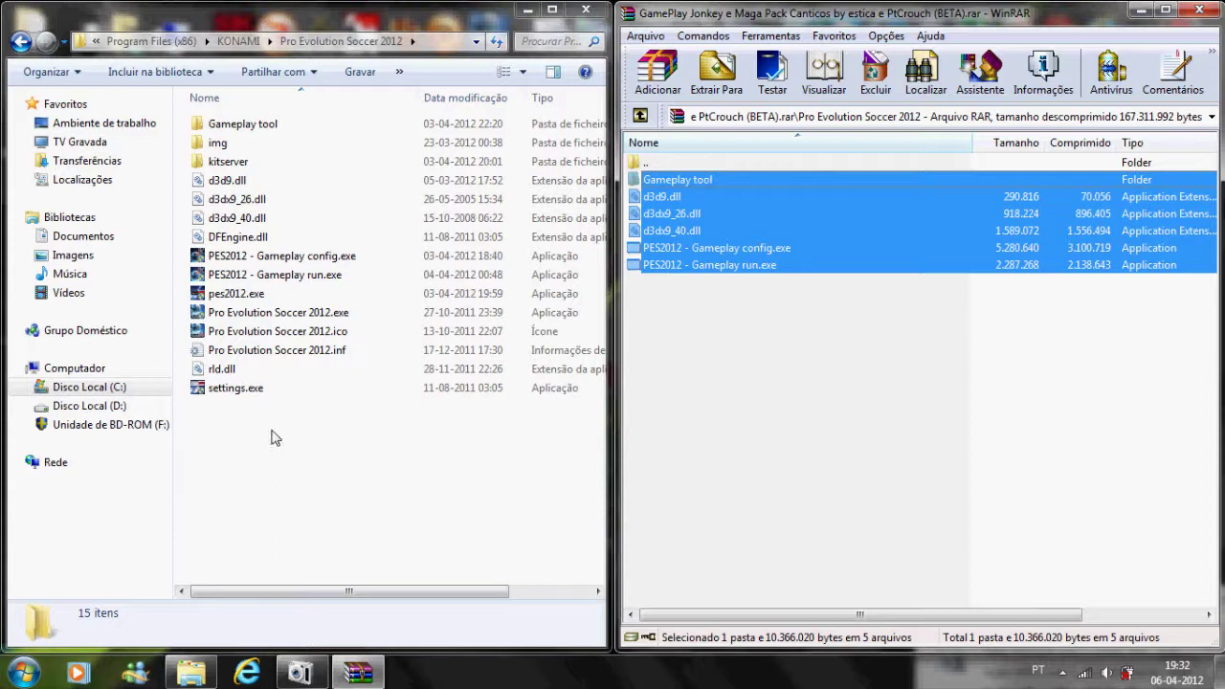
left_click_drag(275, 437, 405, 456)
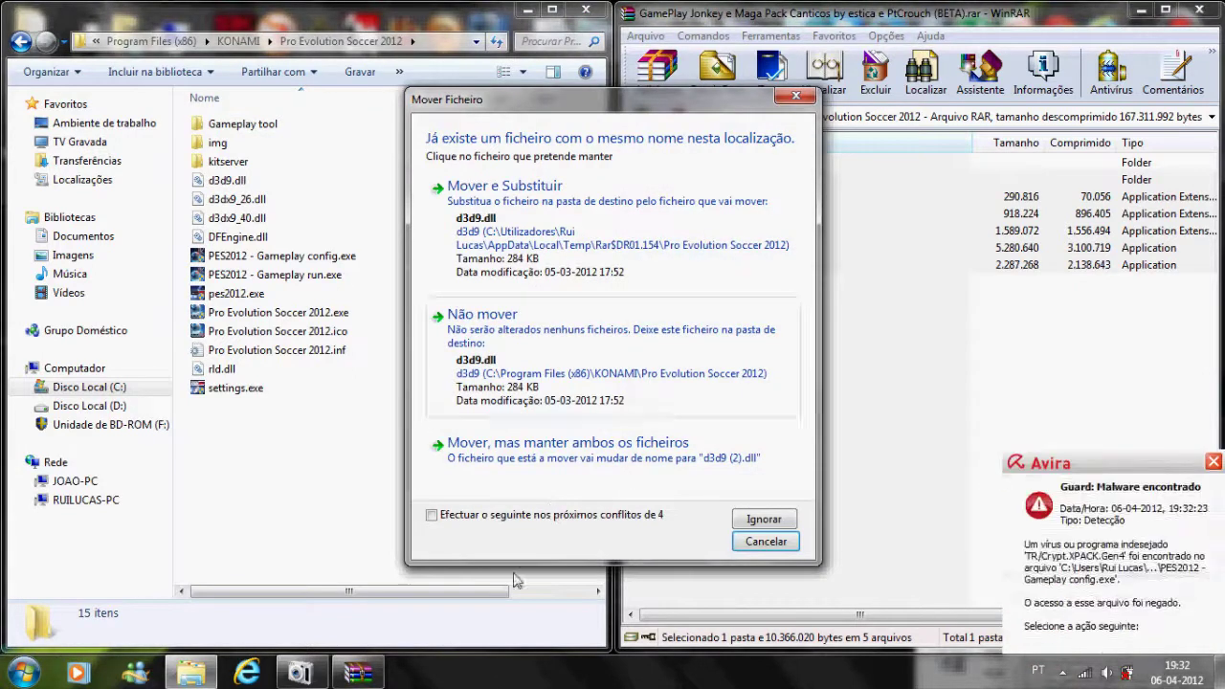
left_click(492, 516)
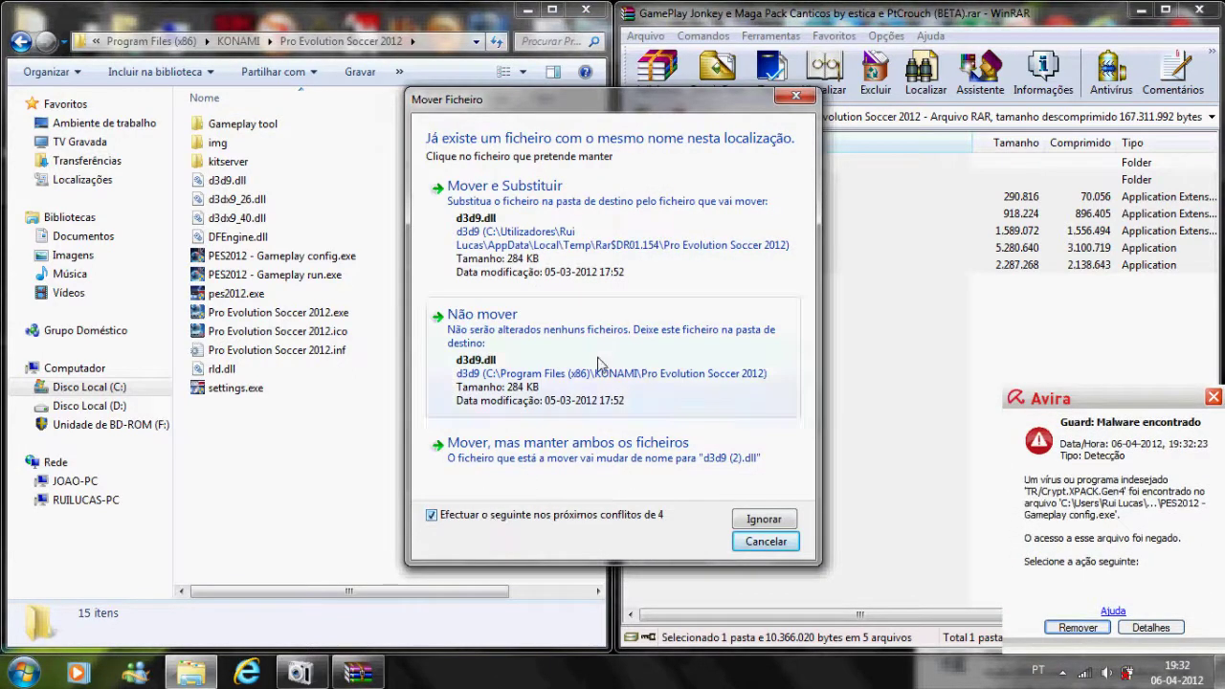
left_click(598, 363)
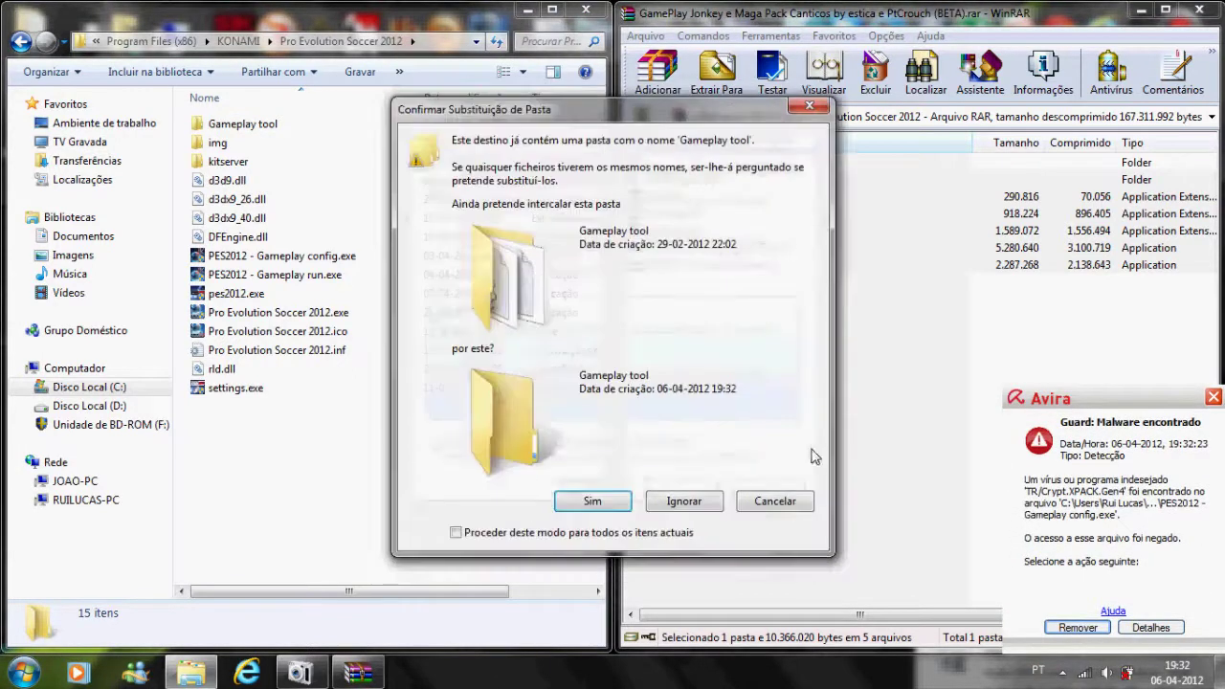
left_click(592, 501)
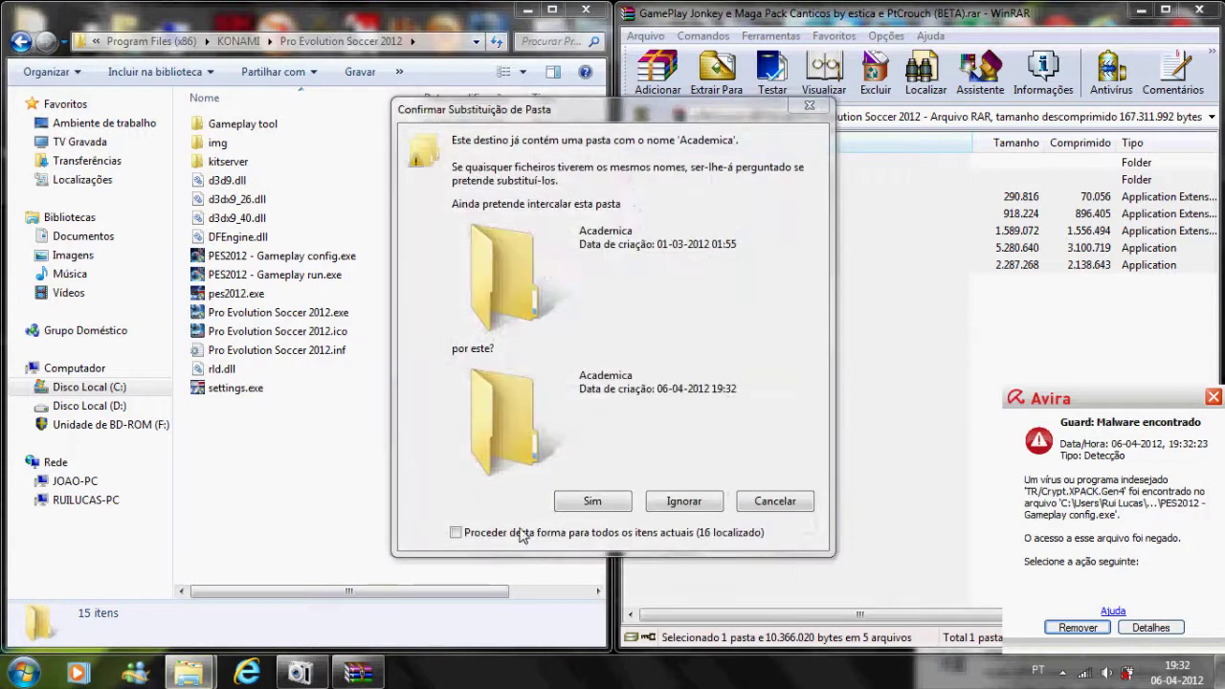
left_click(766, 502)
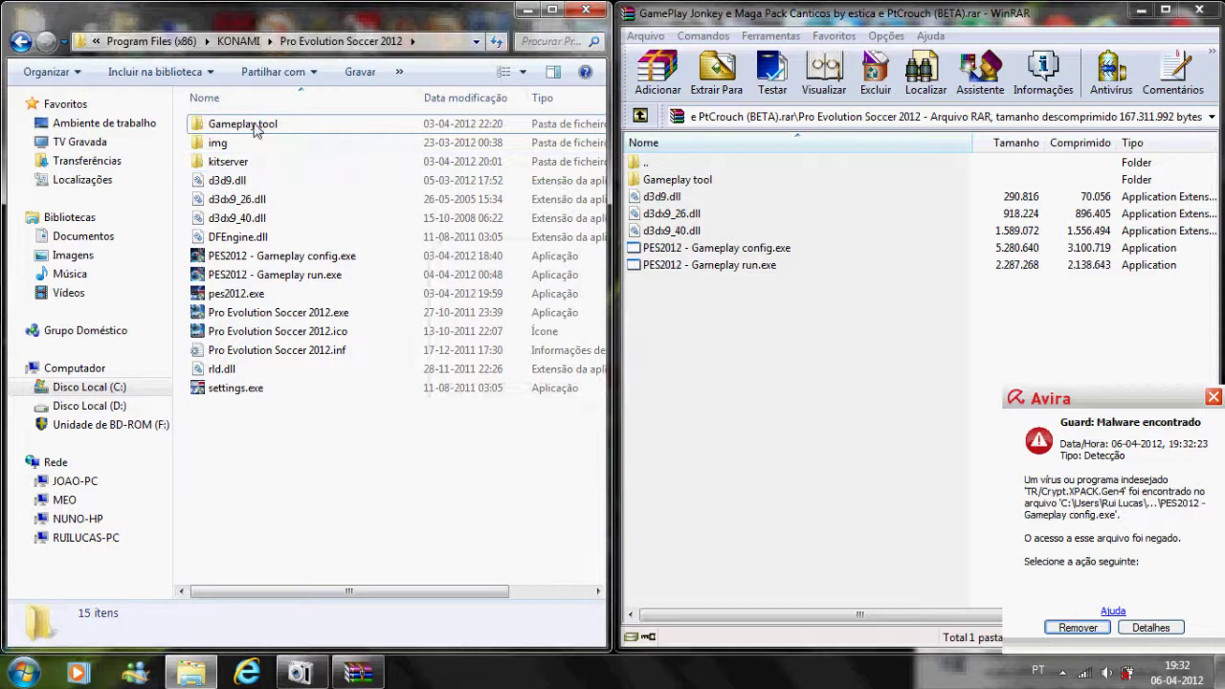
Examine the chant settings and chant map in chants.ini inside the Gameplay tool folder, then close the file
left_click(216, 134)
double_click(270, 138)
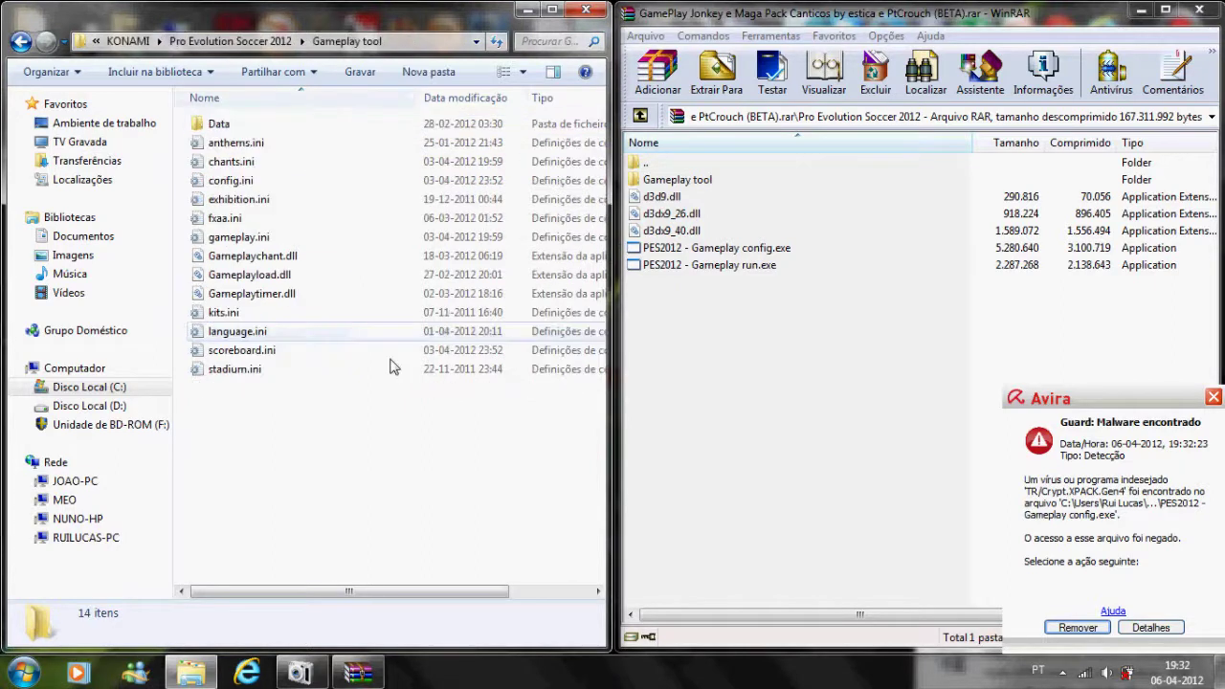
left_click(232, 162)
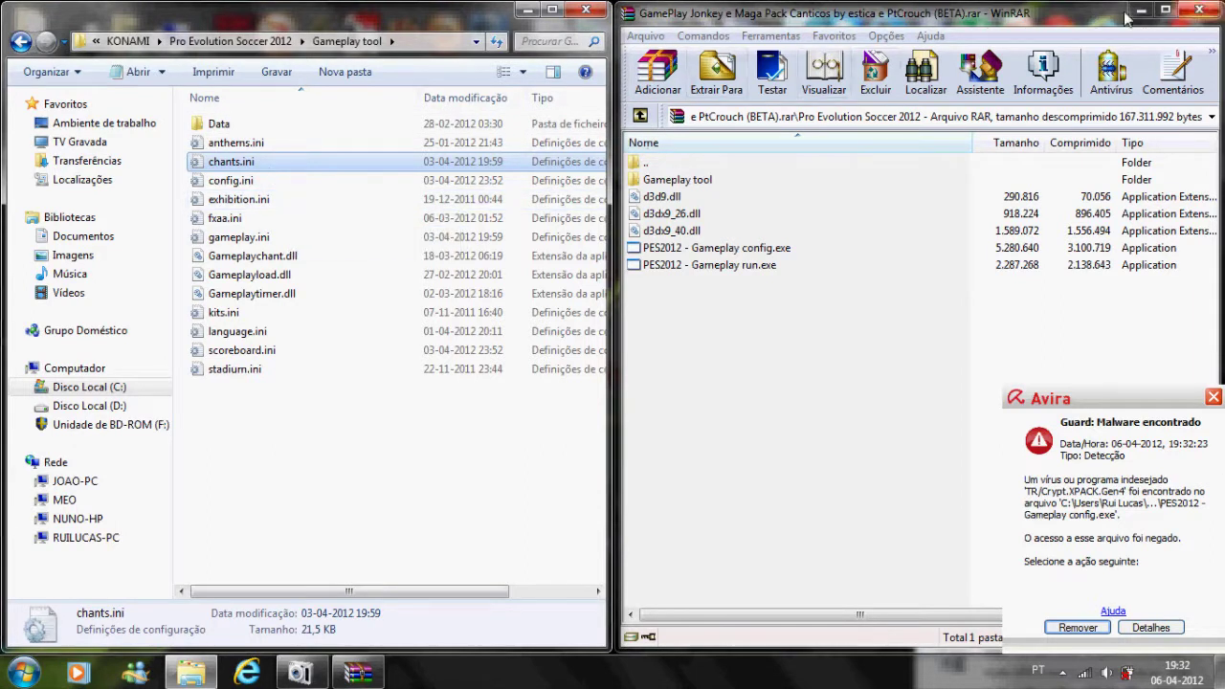
key("Return")
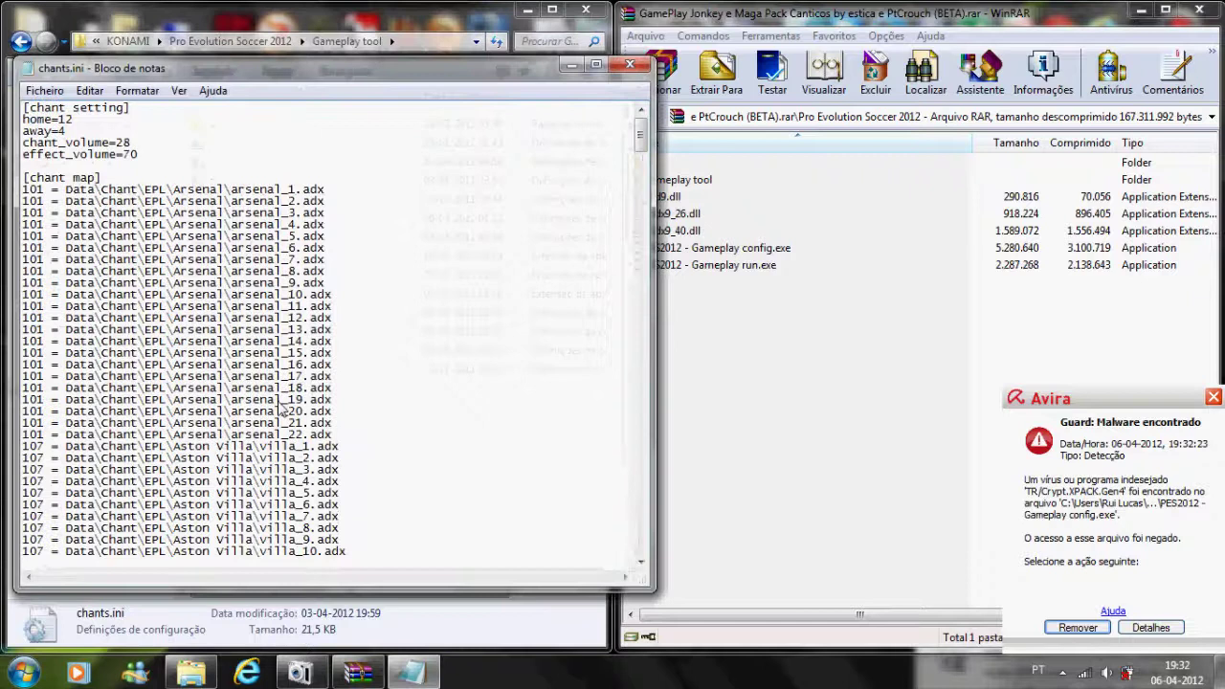
left_click(631, 65)
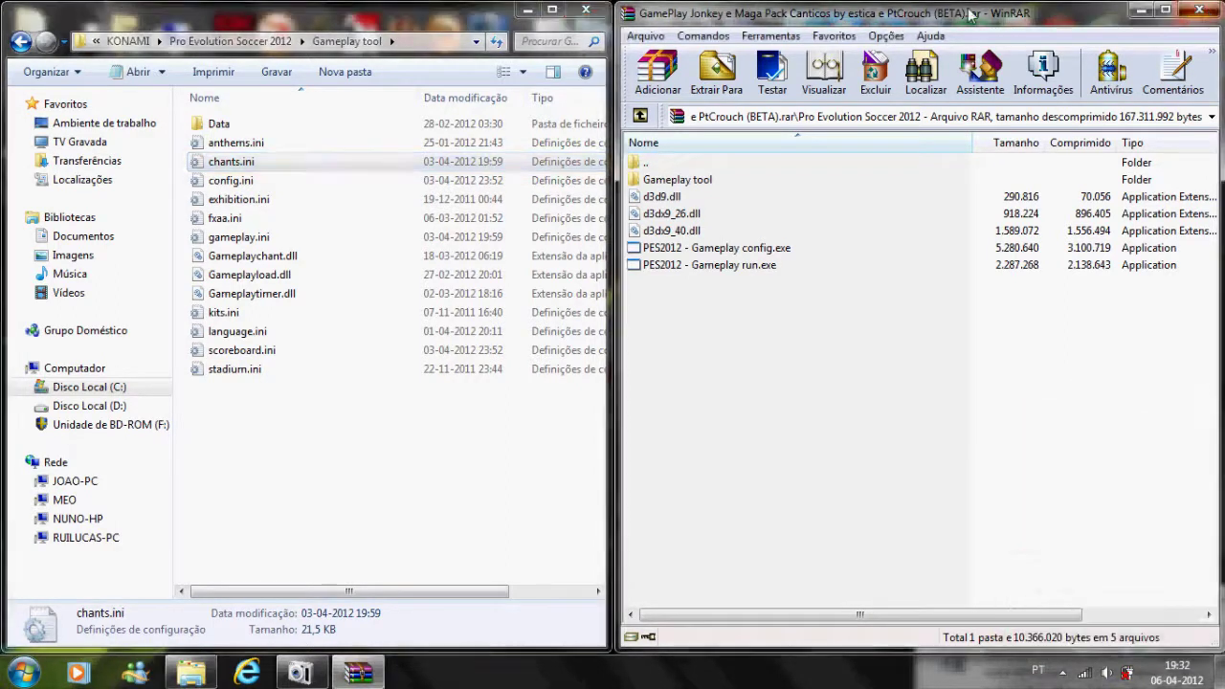
Close the archive and return the folder window to Pro Evolution Soccer 2012, with the antivirus scan window moved clear of it
left_click(1200, 10)
left_click_drag(216, 31, 798, 103)
left_click_drag(556, 308, 358, 255)
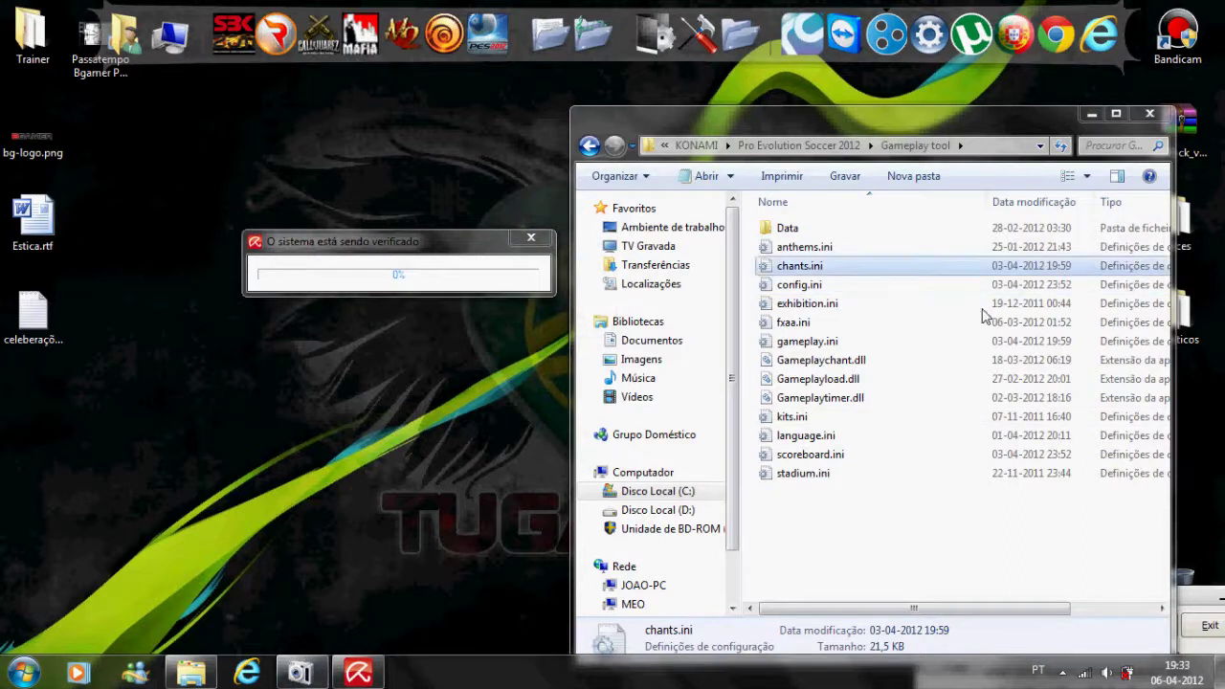
key("BackSpace")
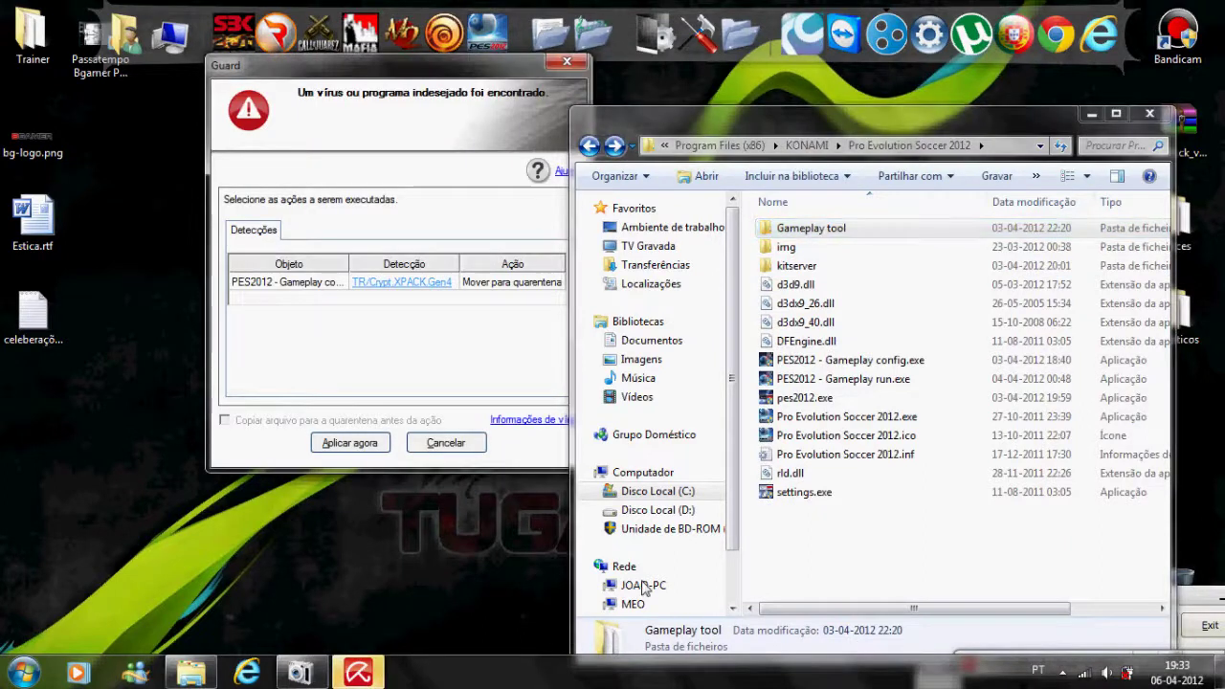
Apply the Sempre ignorar action to the PES2012 - Gameplay config.exe detection in Avira and close the repair window
left_click(435, 246)
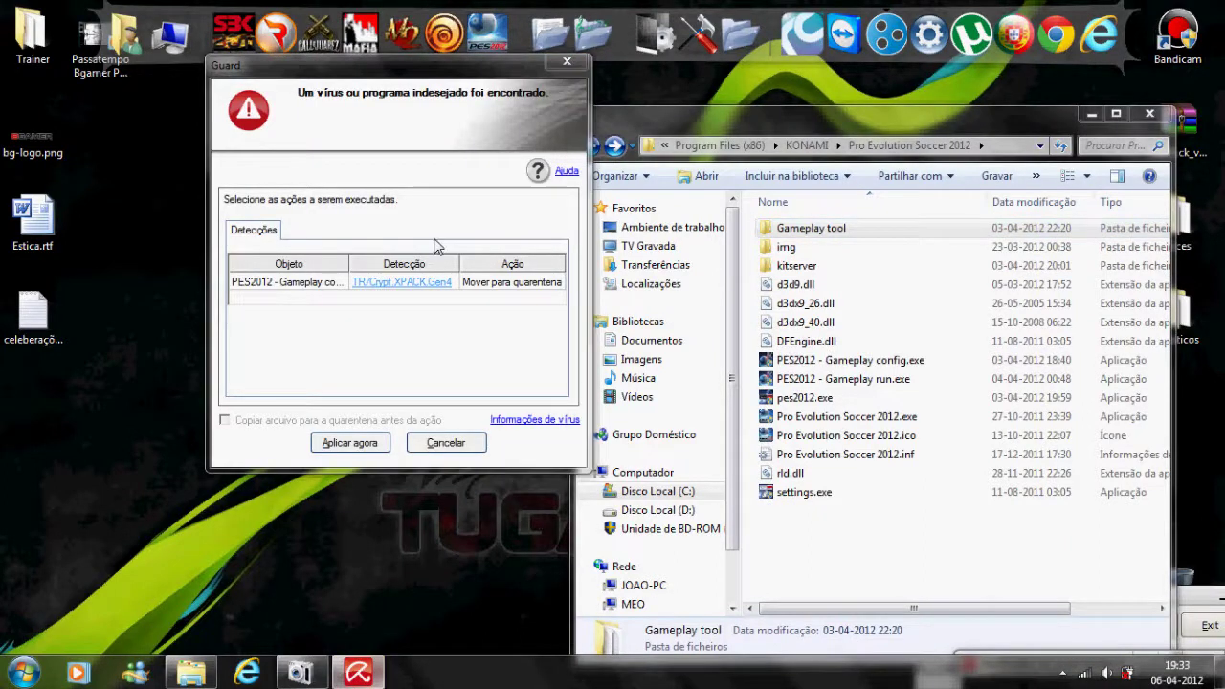
right_click(314, 282)
left_click(357, 374)
left_click(352, 443)
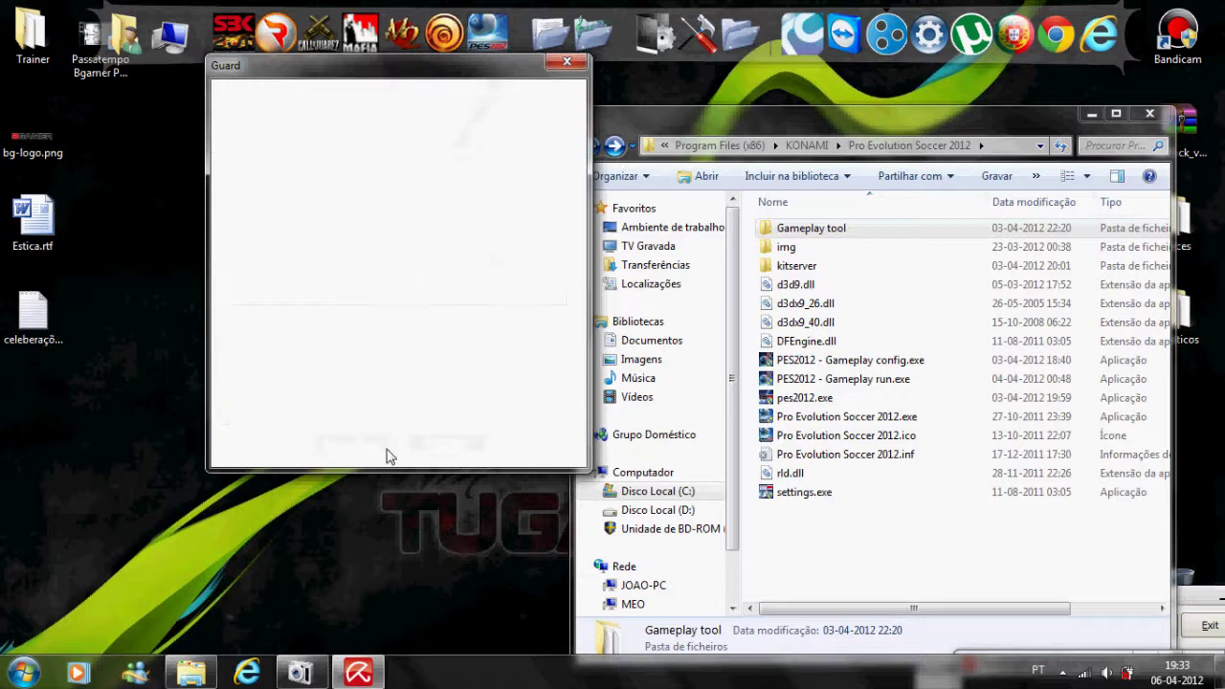
right_click(368, 675)
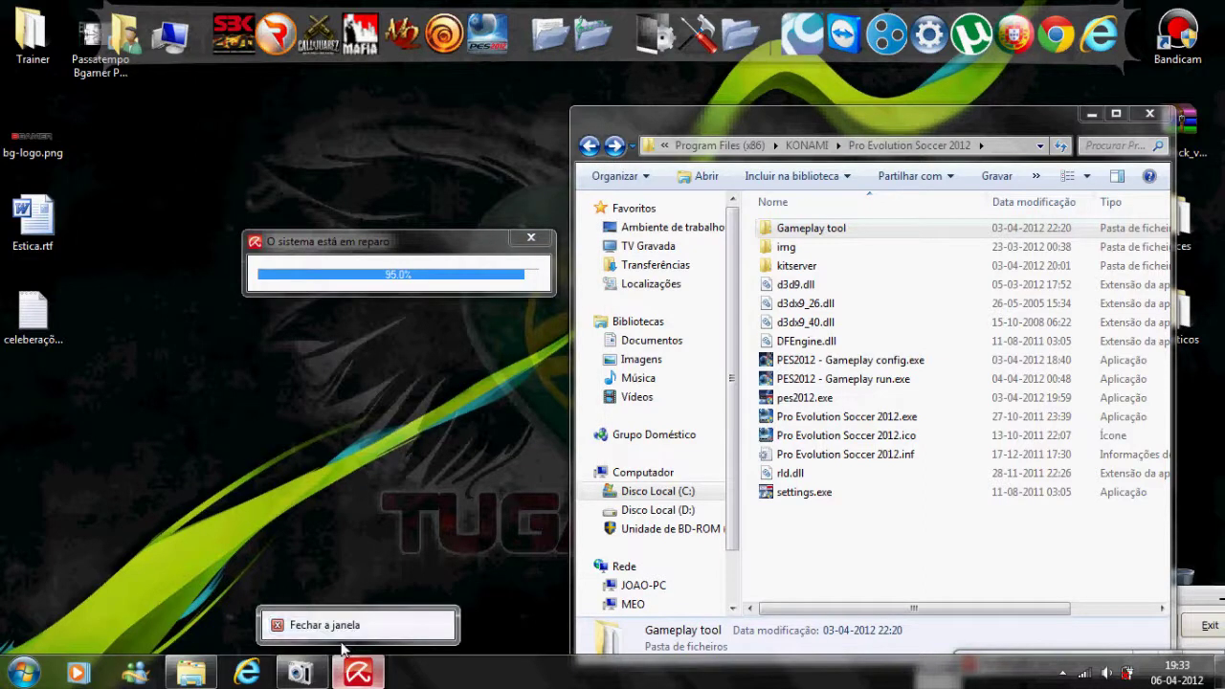
left_click(325, 627)
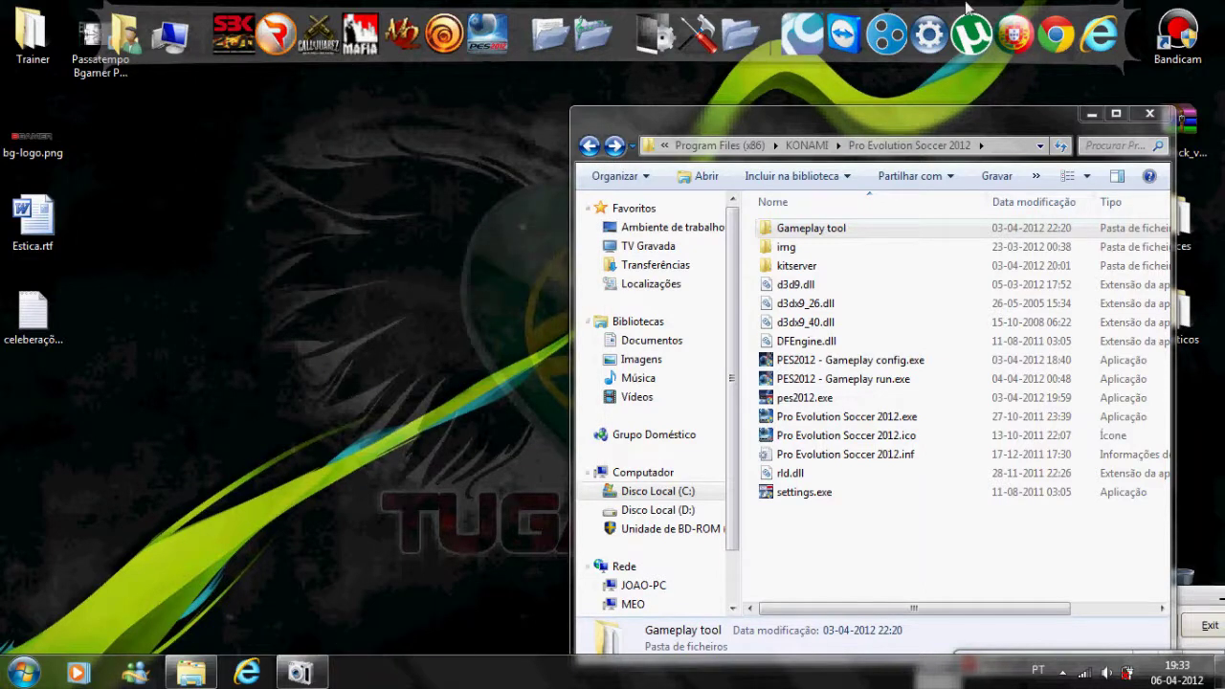
Try to start PES2012 - Gameplay config.exe and dismiss the antivirus update notice and the access message
left_click(817, 364)
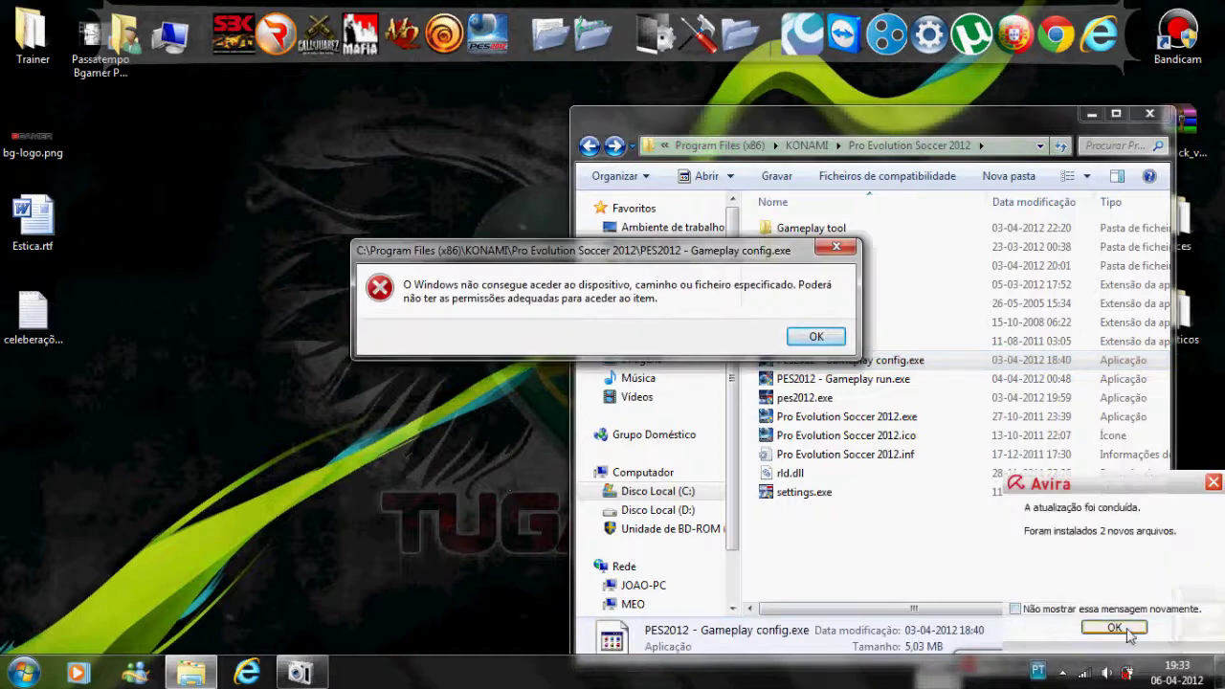
left_click(1114, 628)
key("Return")
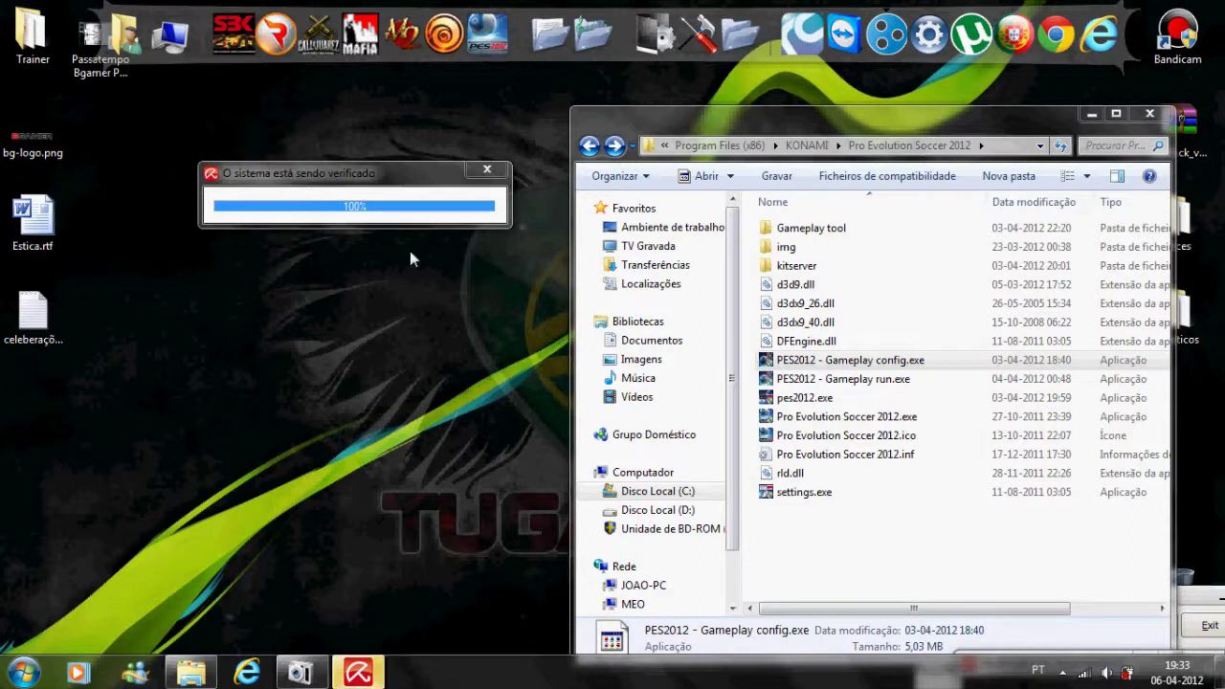
Set the action for the renewed Gameplay config.exe detection to Excluir and apply it
right_click(251, 233)
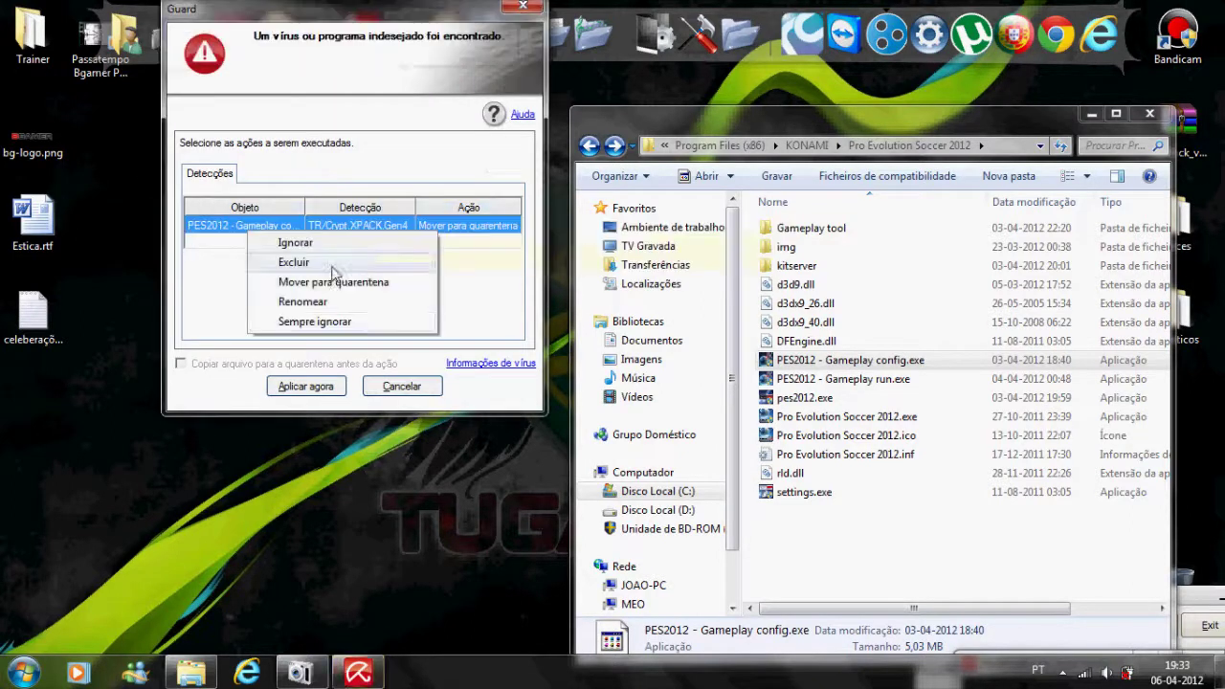
left_click(297, 262)
left_click(306, 386)
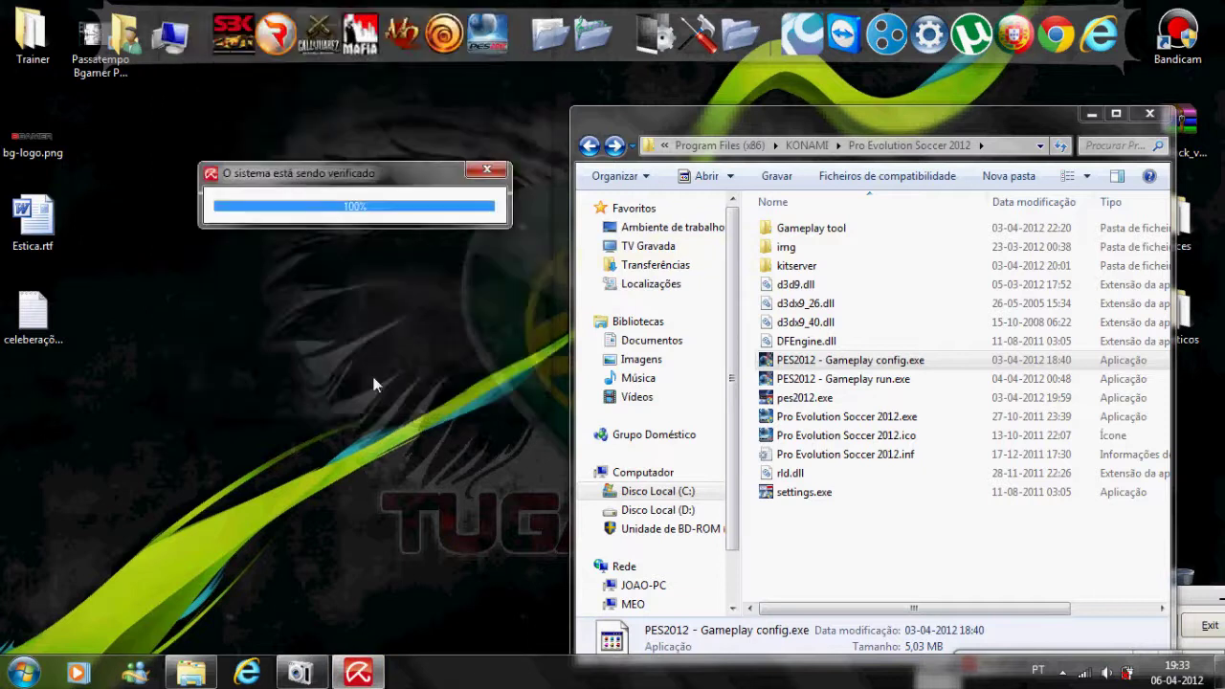
Start PES2012 - Gameplay config.exe from the game folder and arrange its window beside the folder window
left_click(852, 360)
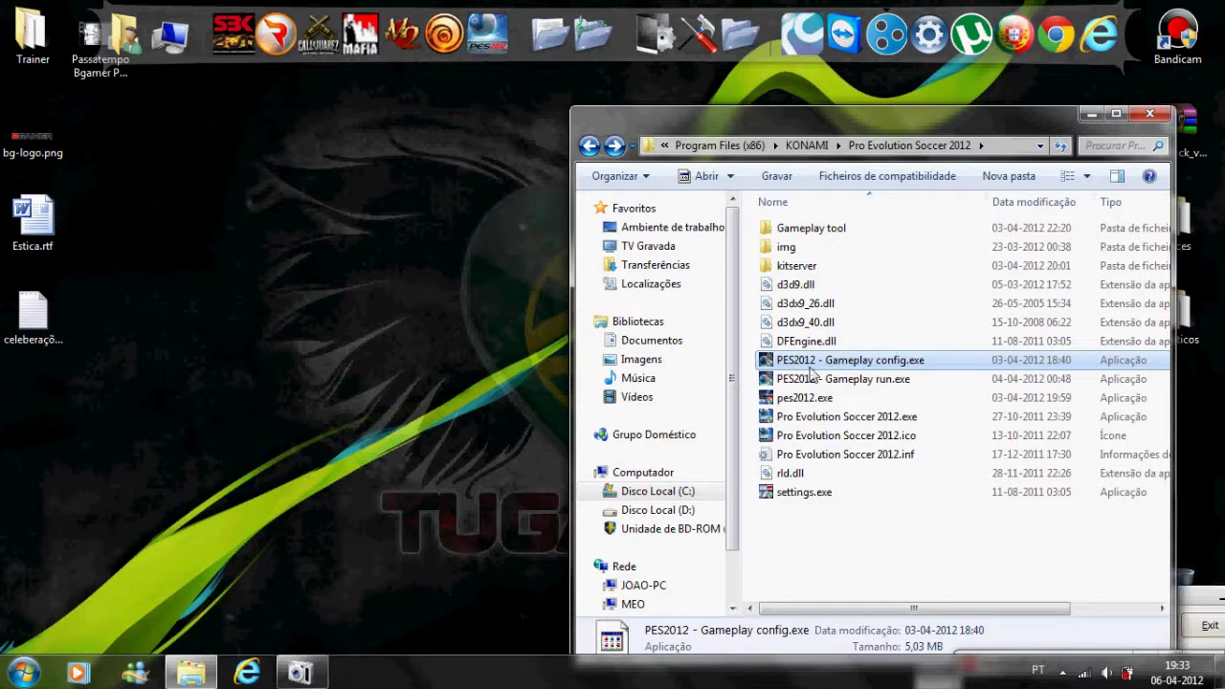
right_click(835, 370)
left_click(861, 266)
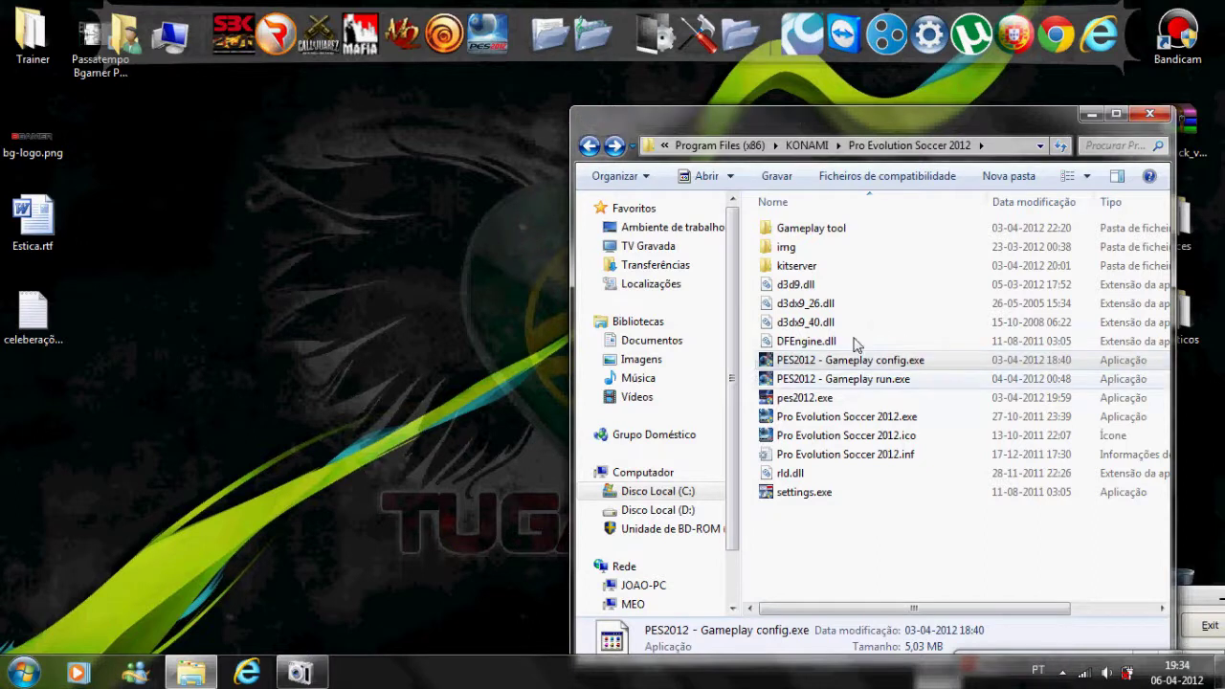
left_click_drag(924, 122, 1025, 96)
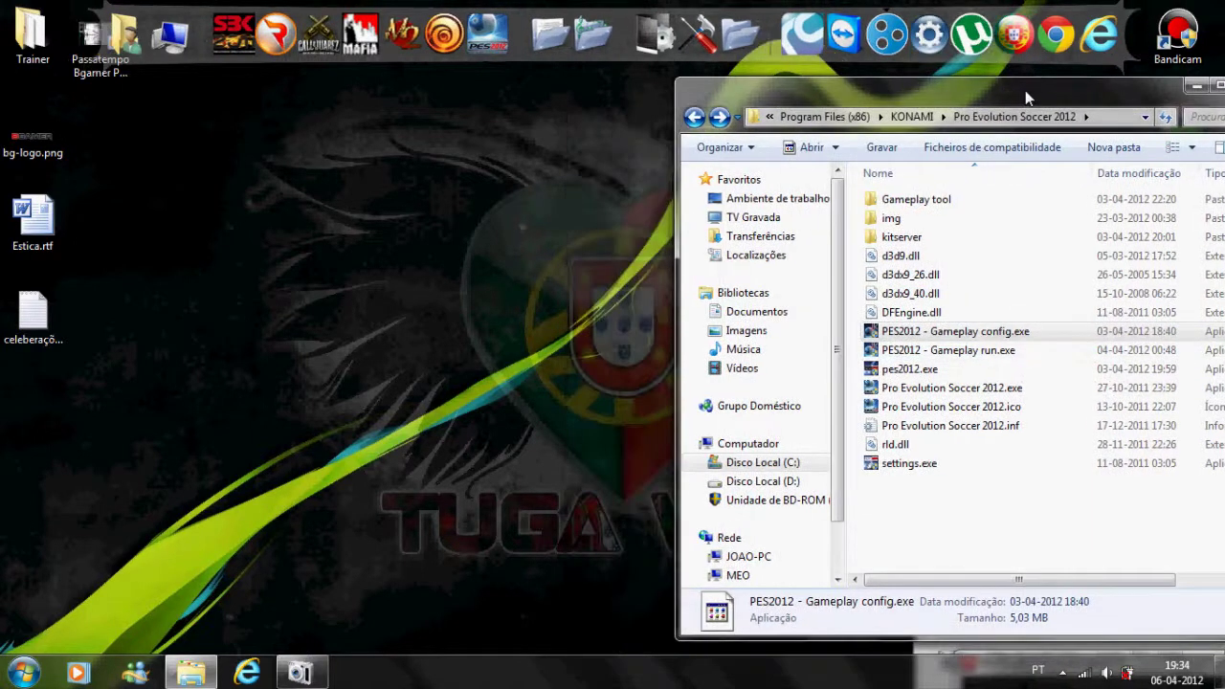
left_click_drag(533, 51, 289, 74)
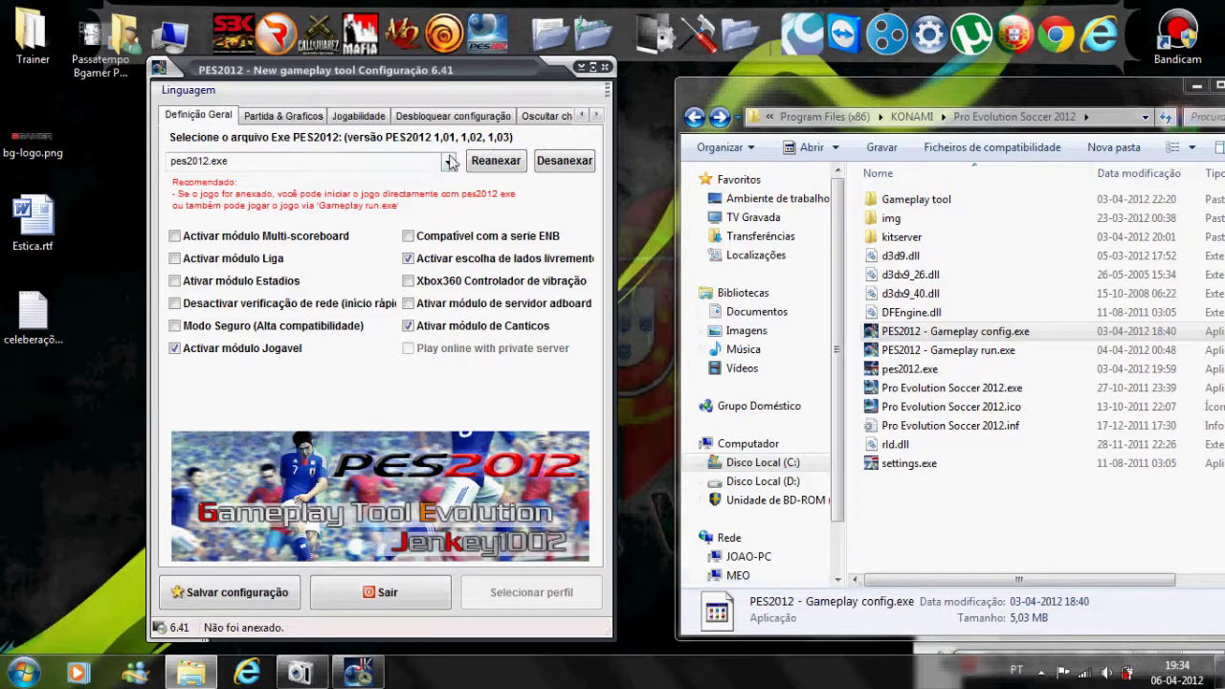
Select pes2012.exe as the game executable, attach the gameplay tool to it, and save the configuration
left_click(450, 162)
left_click(211, 203)
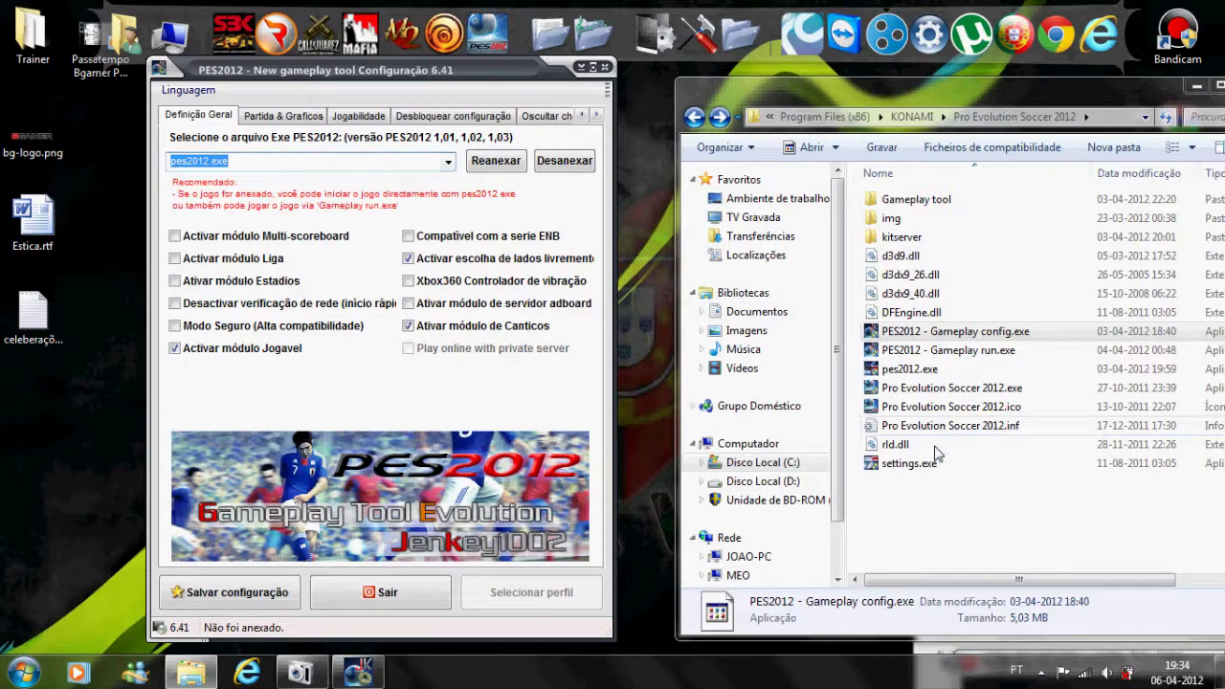
left_click(509, 164)
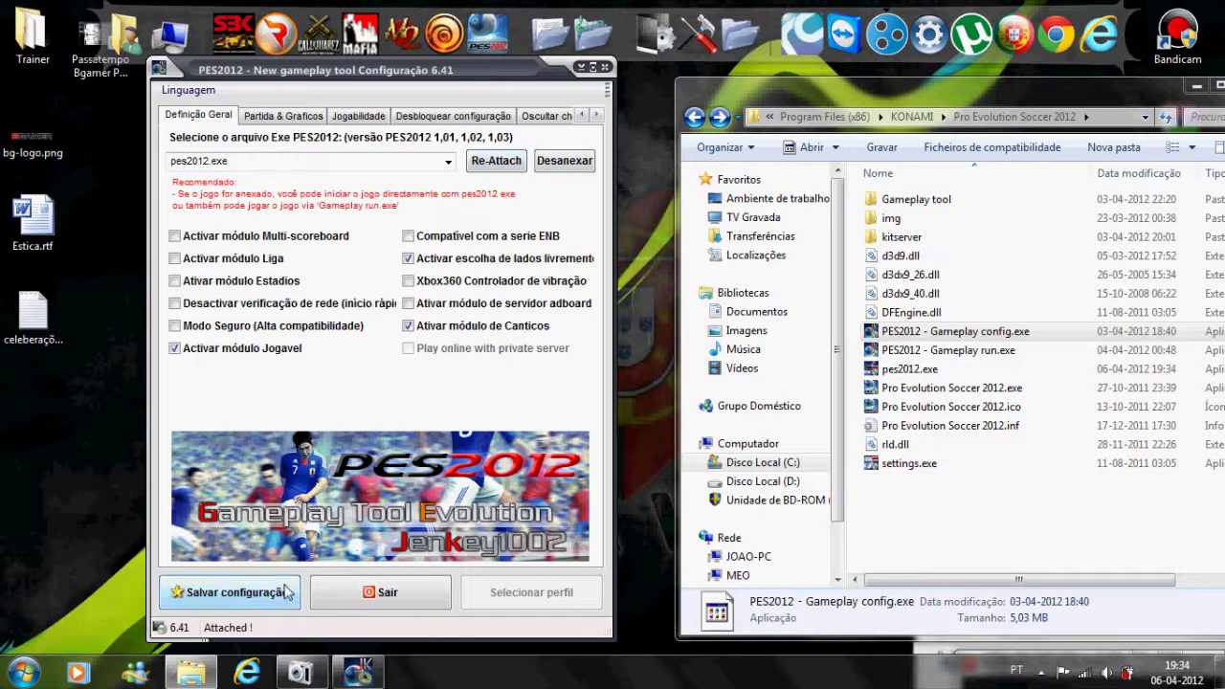
left_click(245, 611)
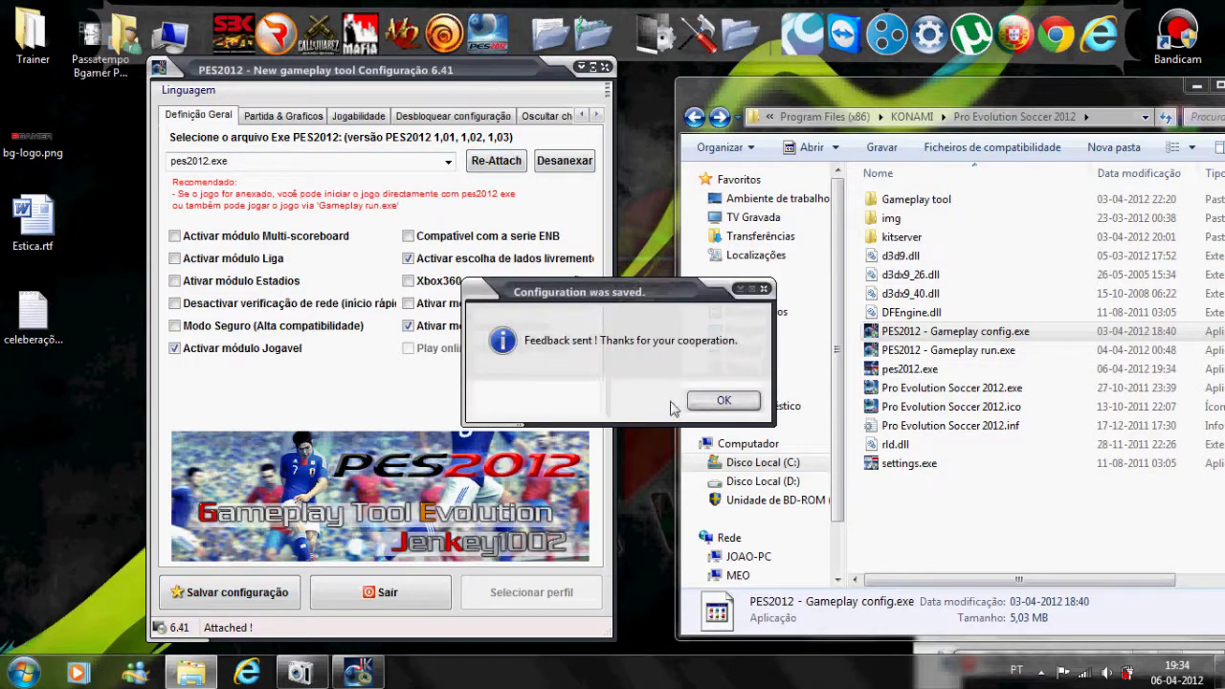
left_click(719, 400)
Set the match time to 10 minutes in the match and graphics settings
left_click(273, 117)
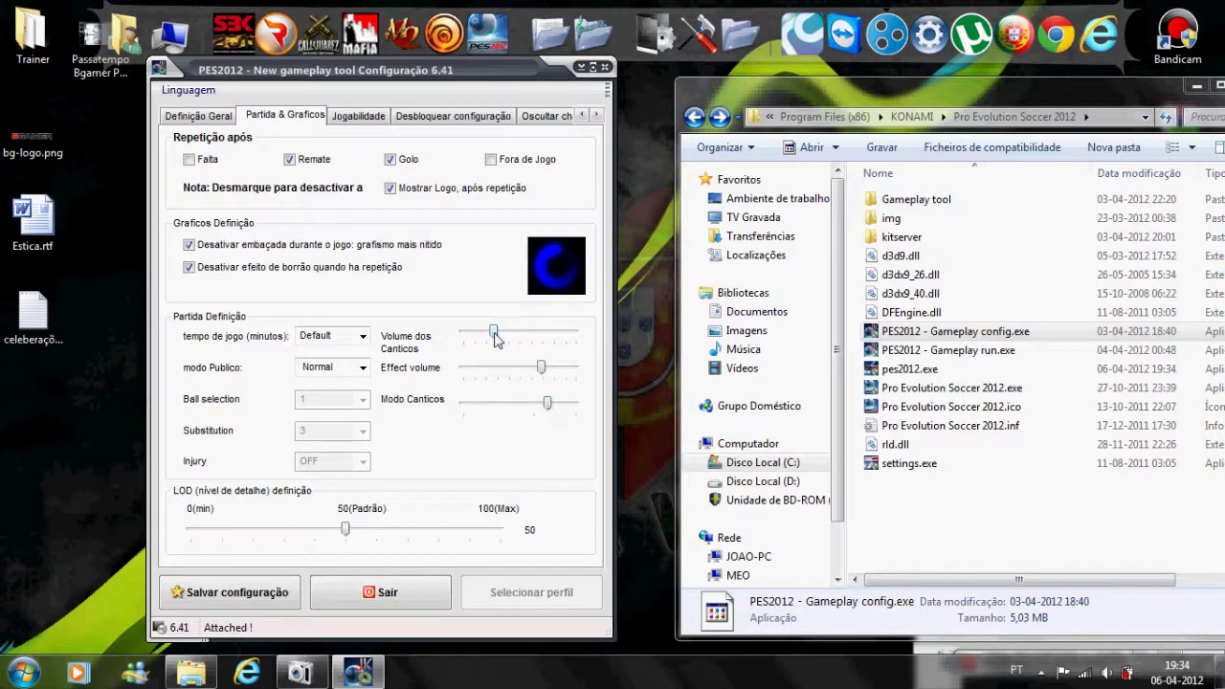
left_click_drag(495, 338, 495, 337)
left_click(547, 403)
left_click(362, 337)
left_click(331, 134)
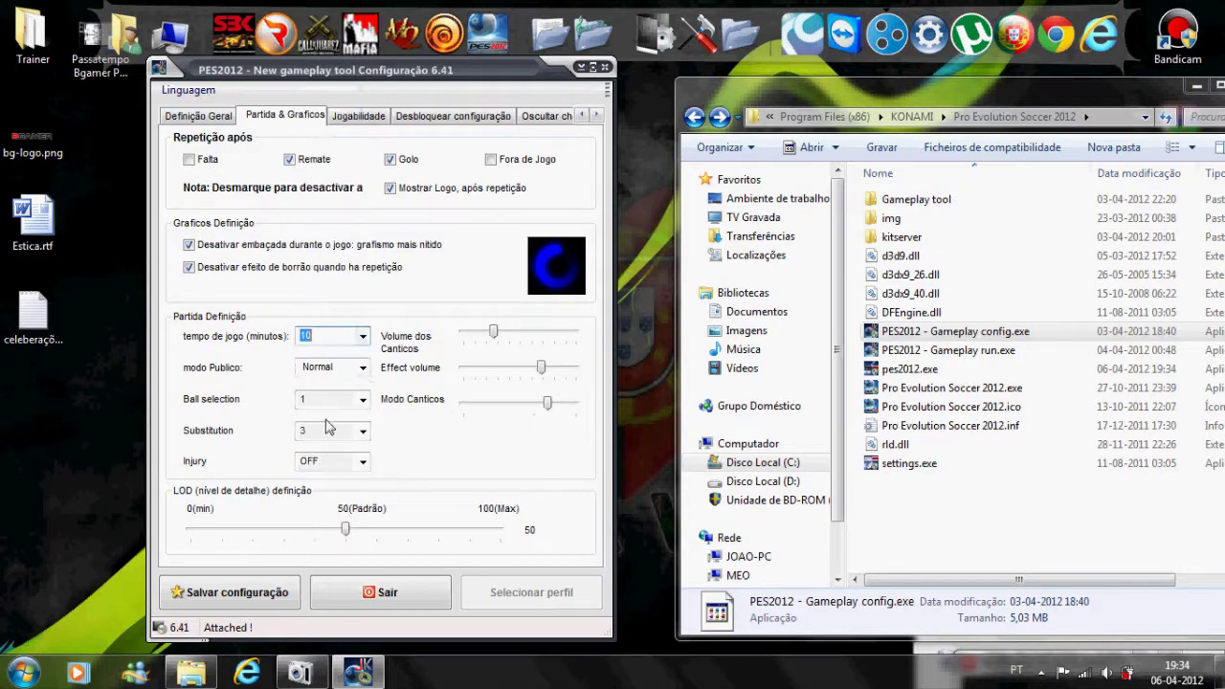
Set the crowd mode to Normal and the match time to Default
left_click(362, 368)
left_click(354, 382)
left_click(362, 399)
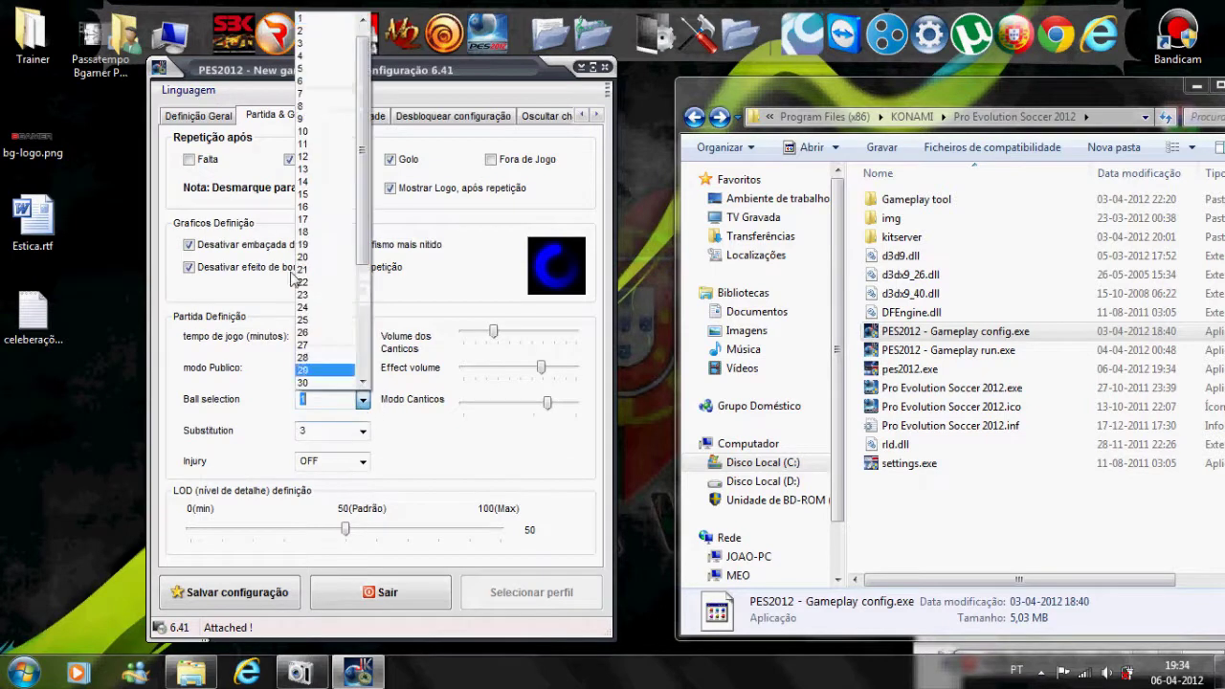
left_click(363, 399)
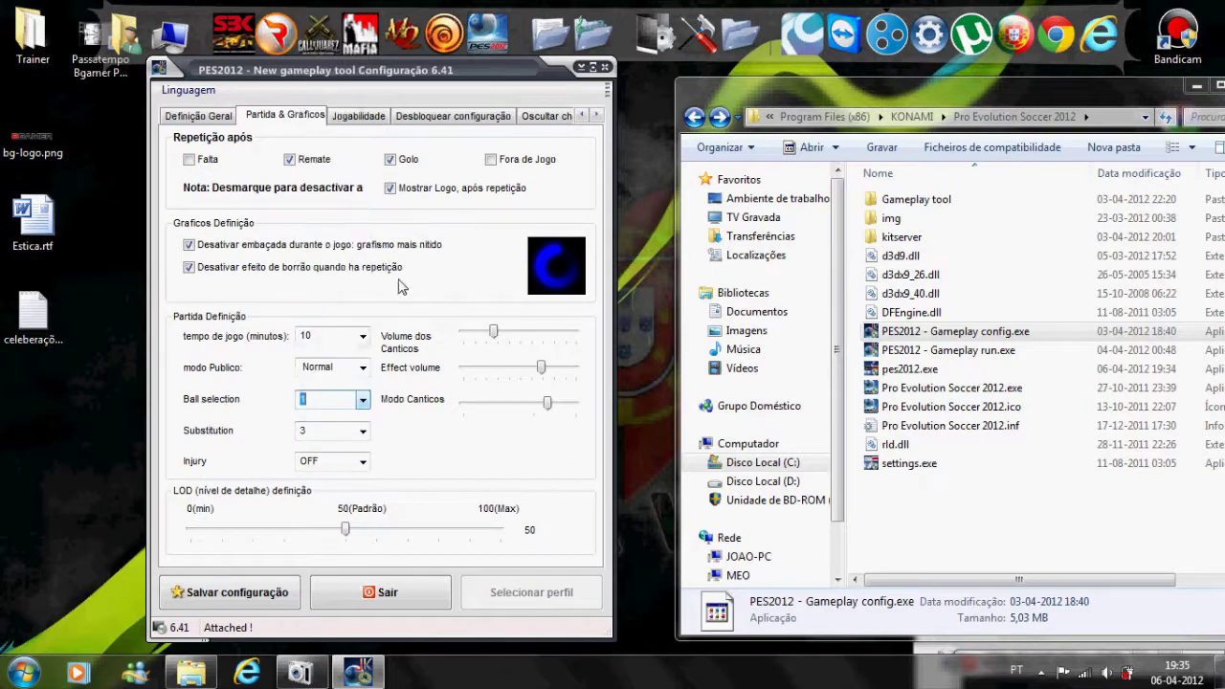
left_click(363, 336)
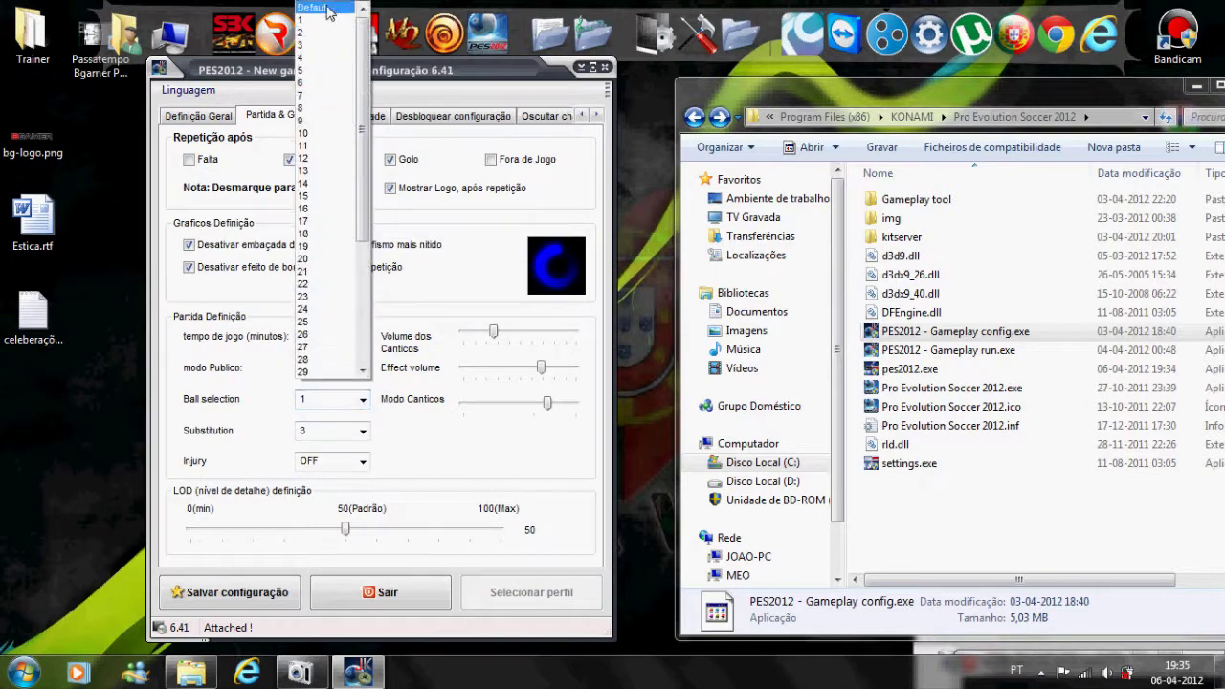
left_click(328, 12)
In the gameplay settings, turn Novo modo de jogo 6.41 off and on again
left_click(356, 117)
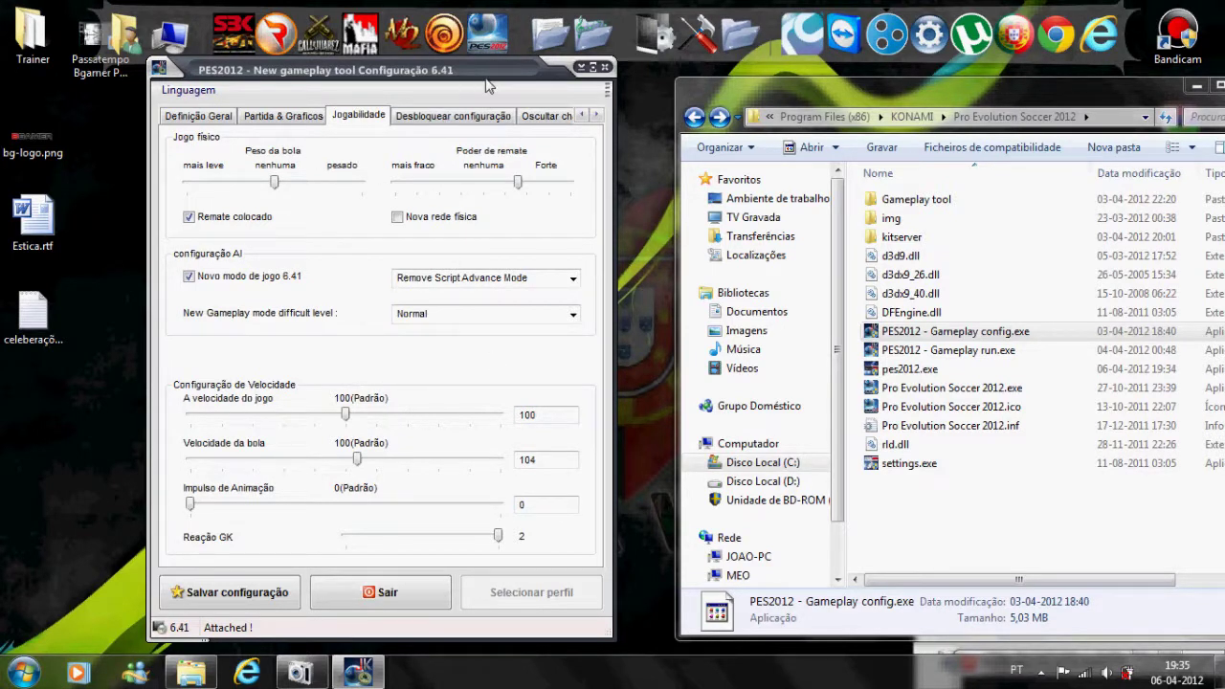
left_click_drag(486, 81, 536, 81)
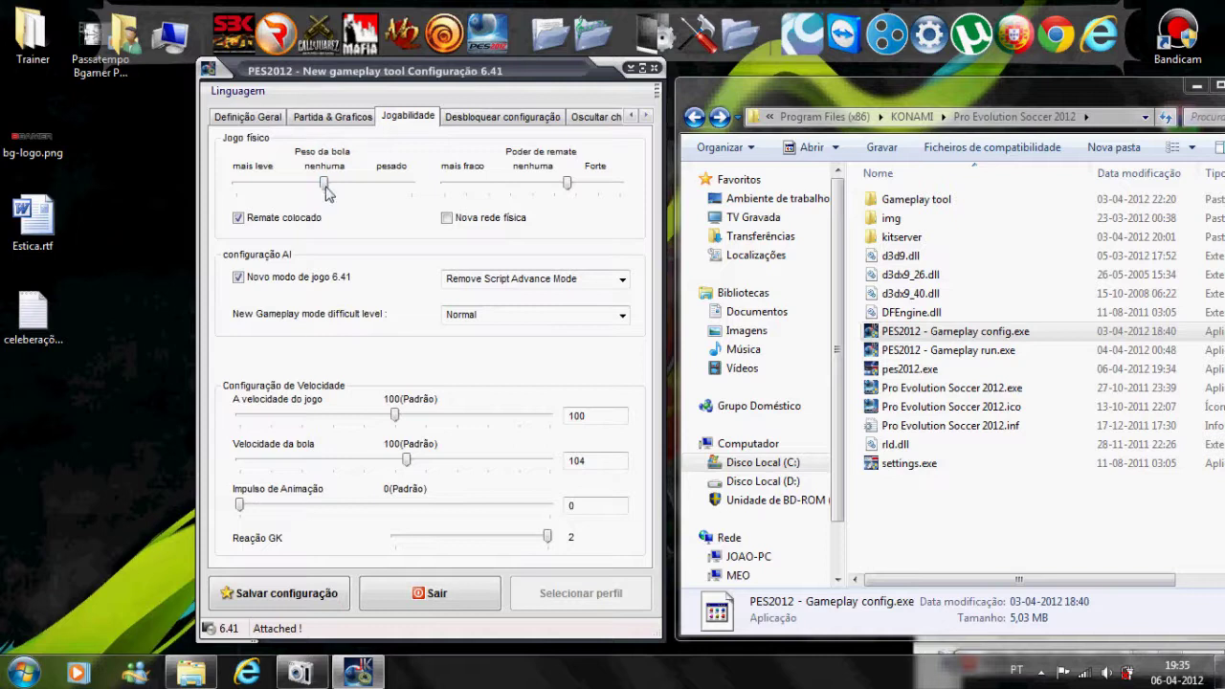
left_click(239, 277)
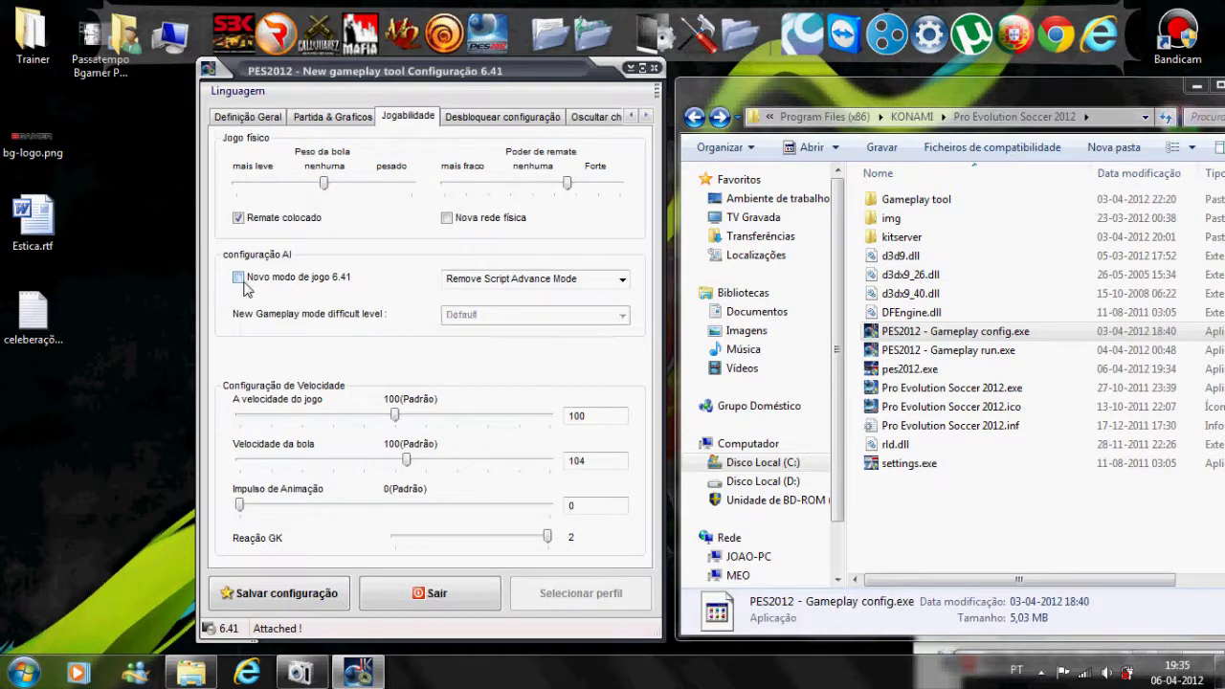
left_click(238, 278)
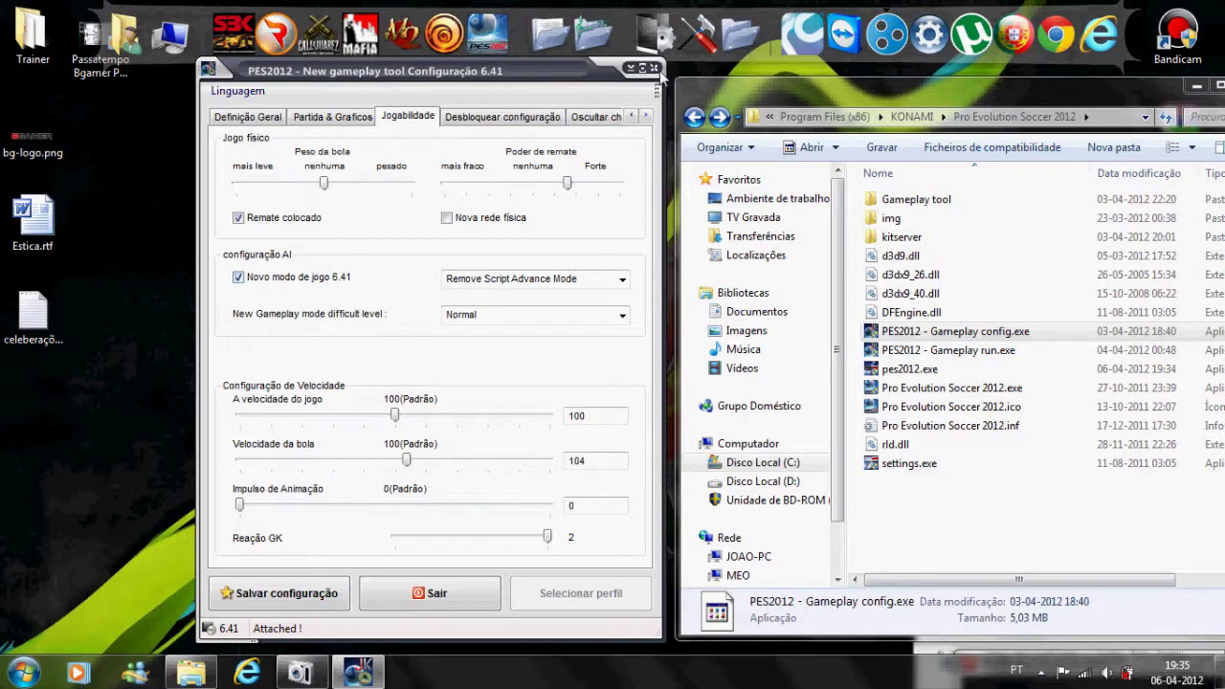
Save the configuration from the general settings and close the gameplay tool
left_click(246, 118)
left_click(283, 609)
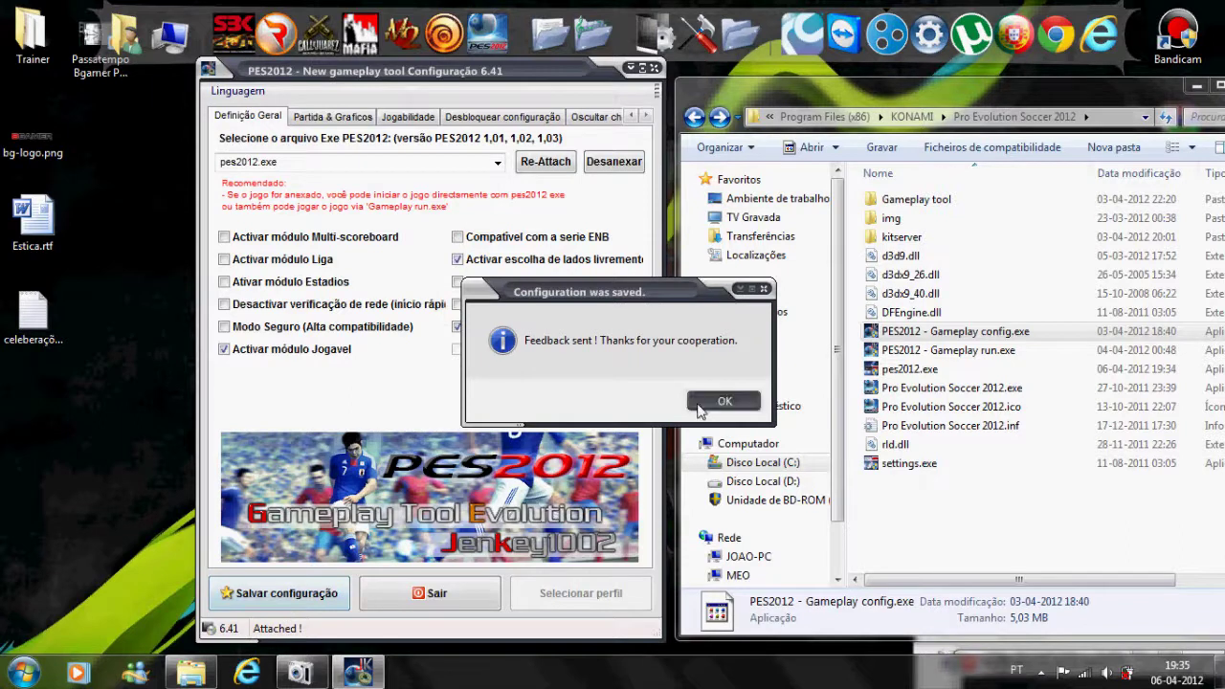
left_click(722, 402)
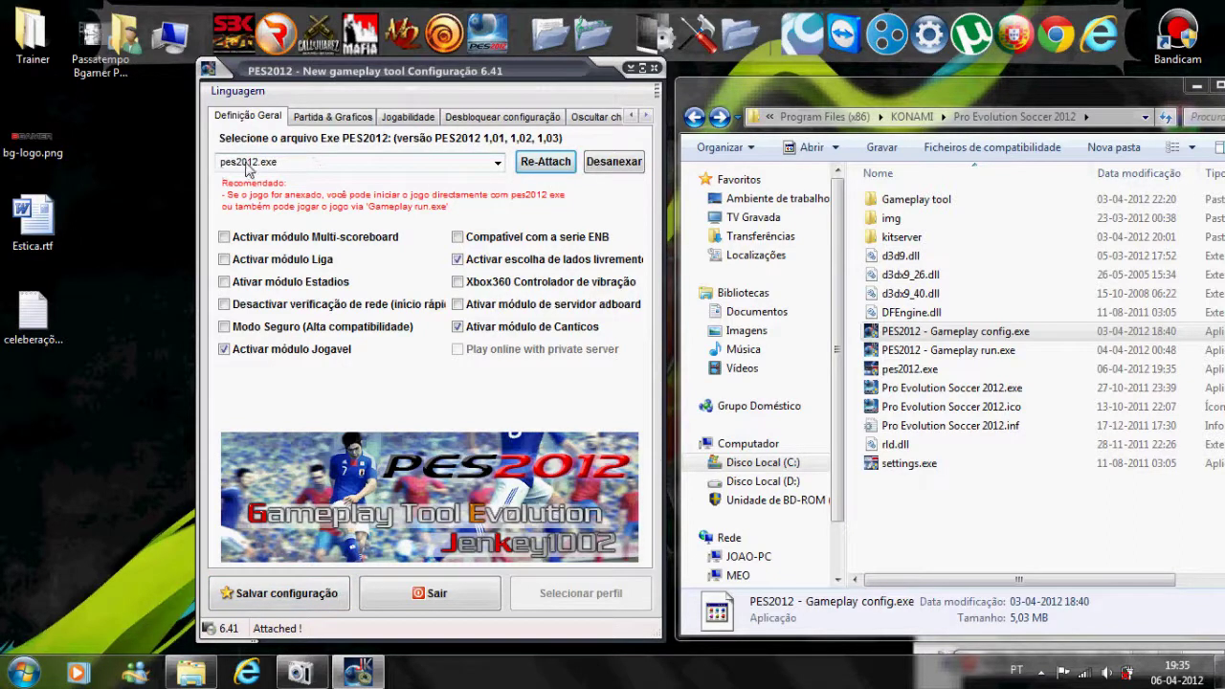
left_click(654, 68)
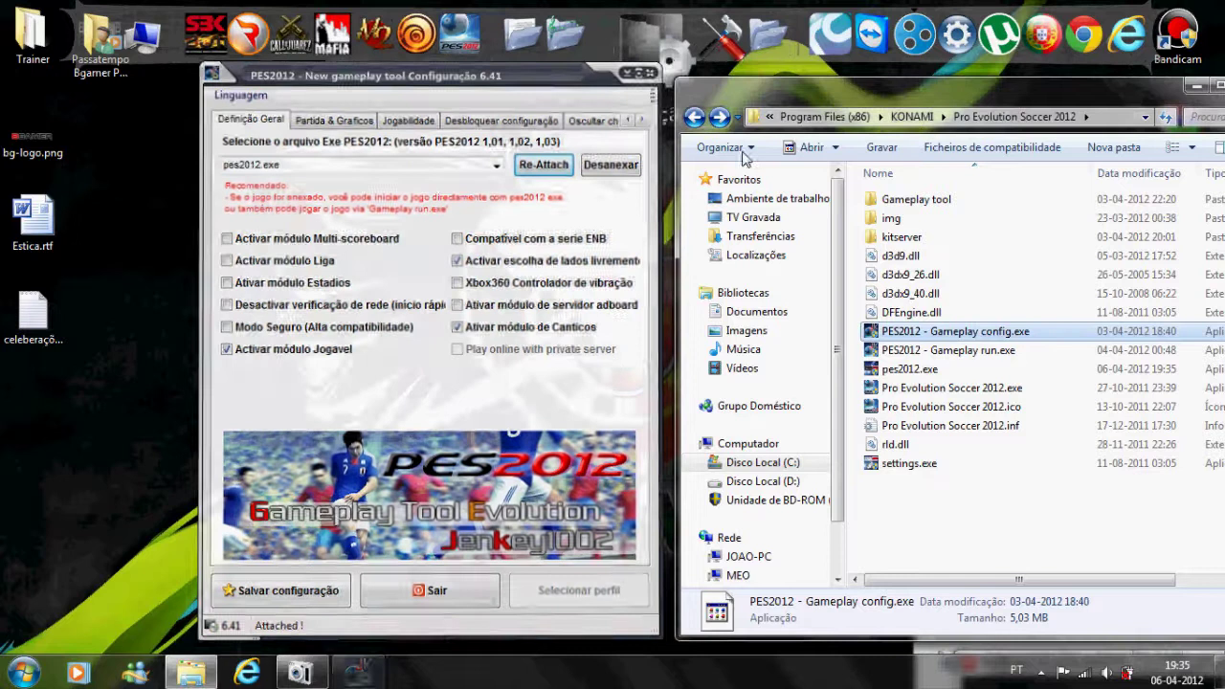
Reopen PES2012 - Gameplay config.exe, detach the tool from pes2012.exe, and save the configuration before closing it
left_click(921, 370)
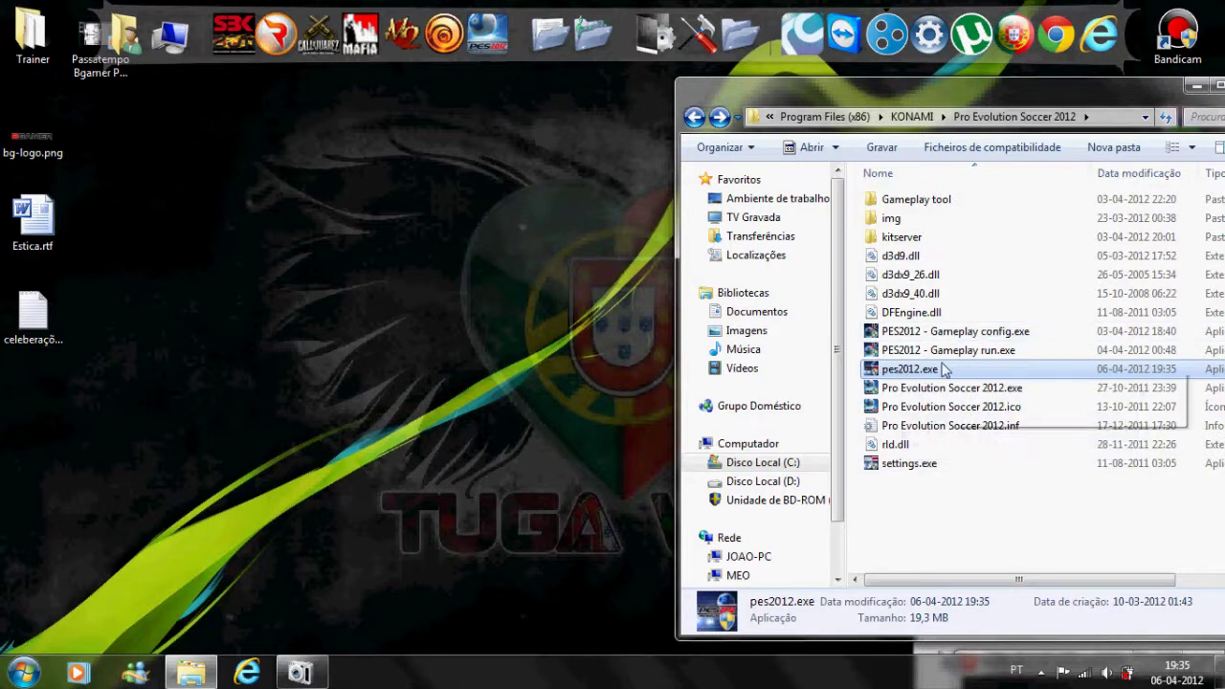
left_click(956, 331)
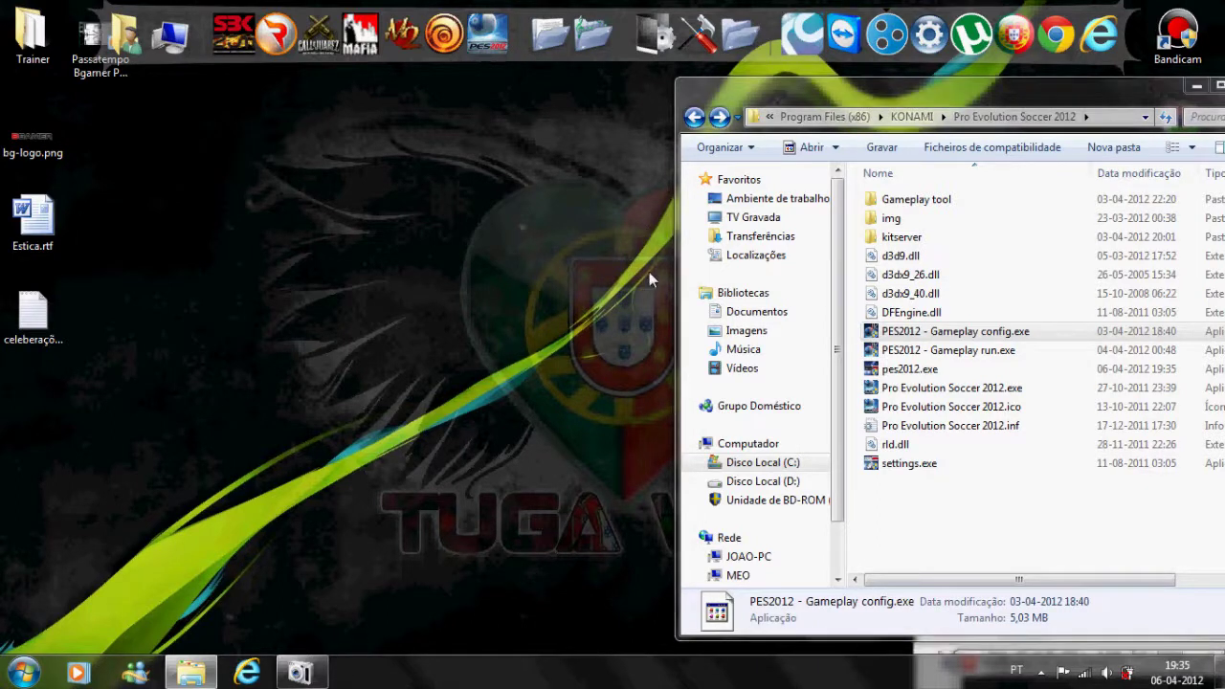
left_click(816, 145)
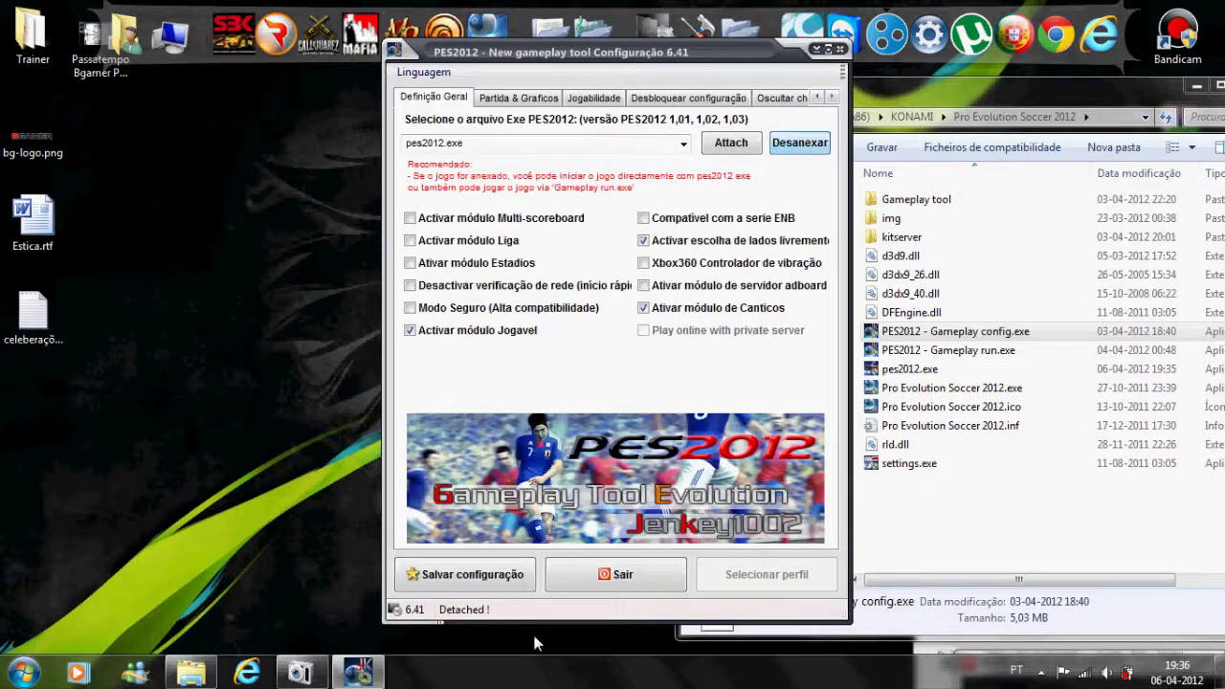
left_click(447, 577)
left_click(725, 402)
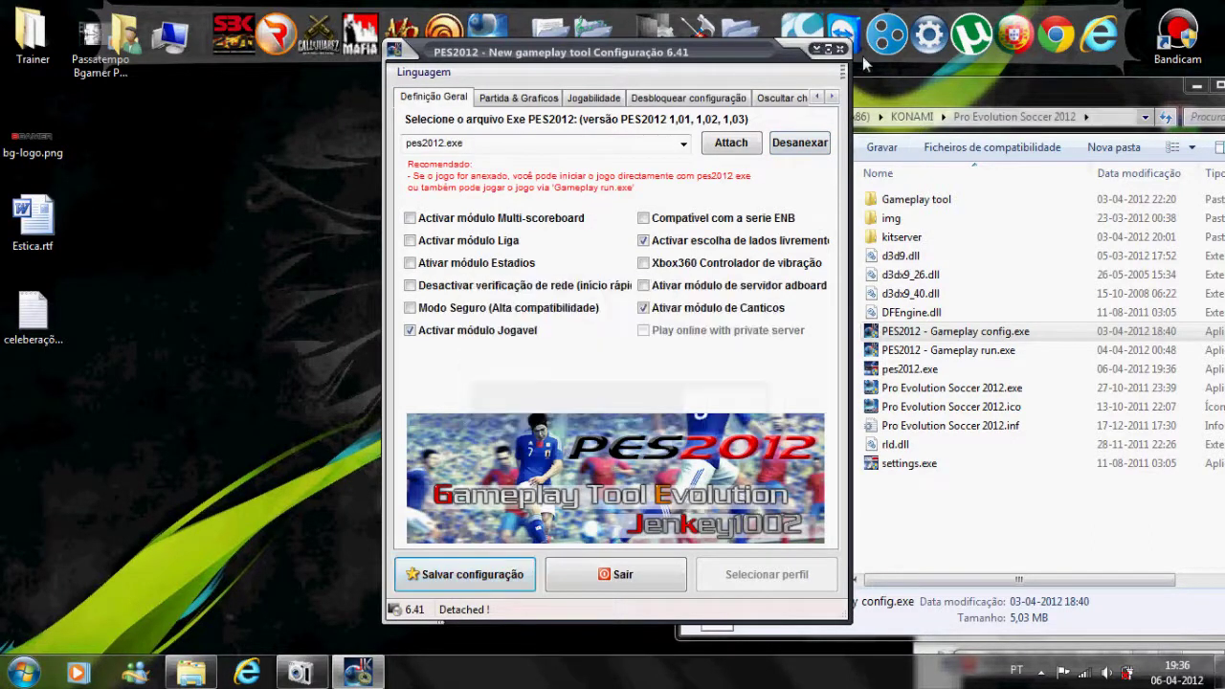
left_click(839, 48)
left_click(930, 373)
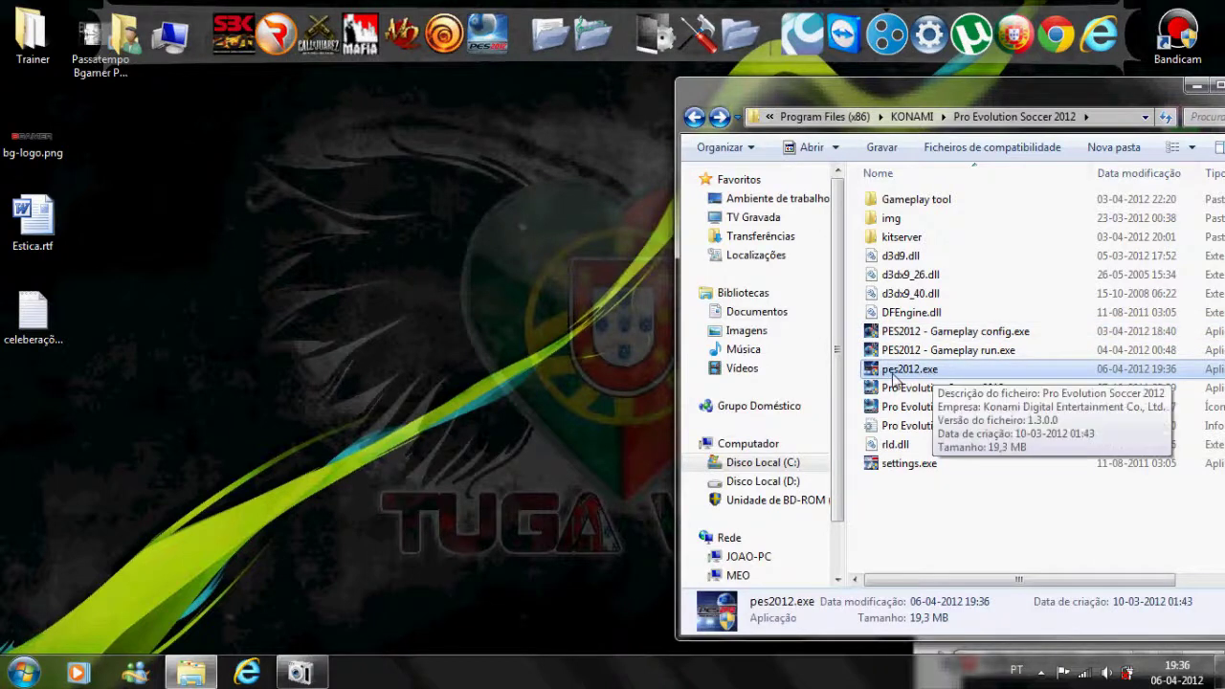
left_click(947, 350)
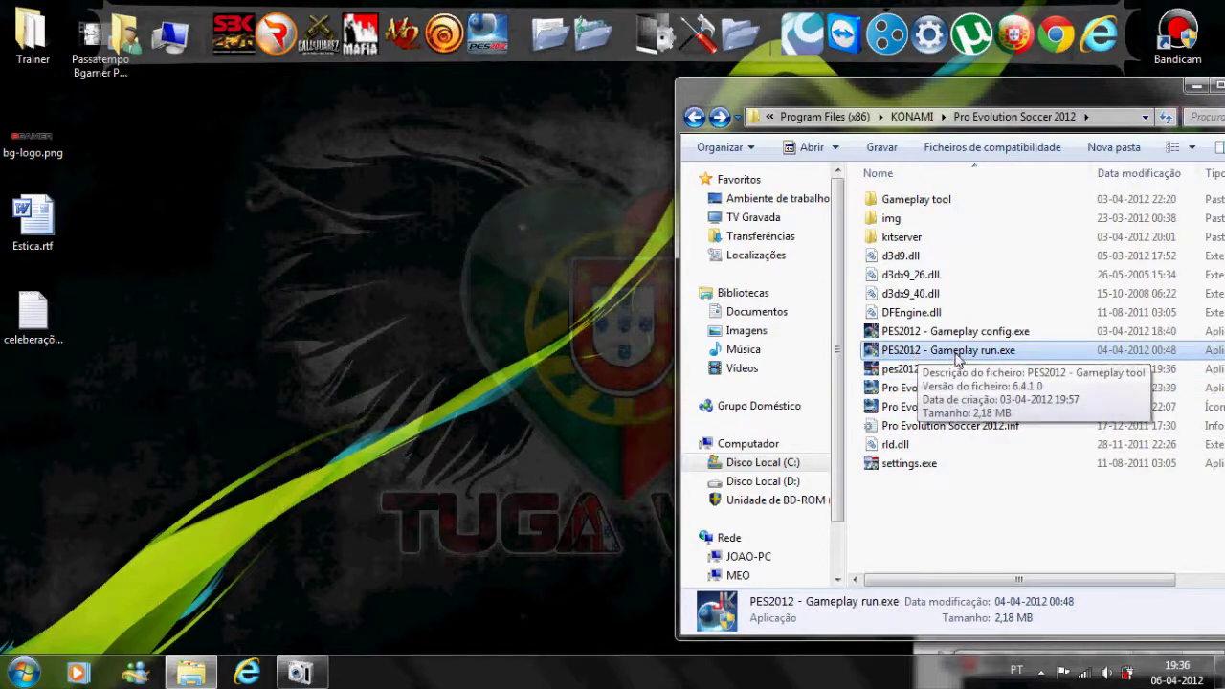
Start PES2012 - Gameplay config.exe again, attach the tool to pes2012.exe, and save the configuration before closing it
left_click(1015, 333)
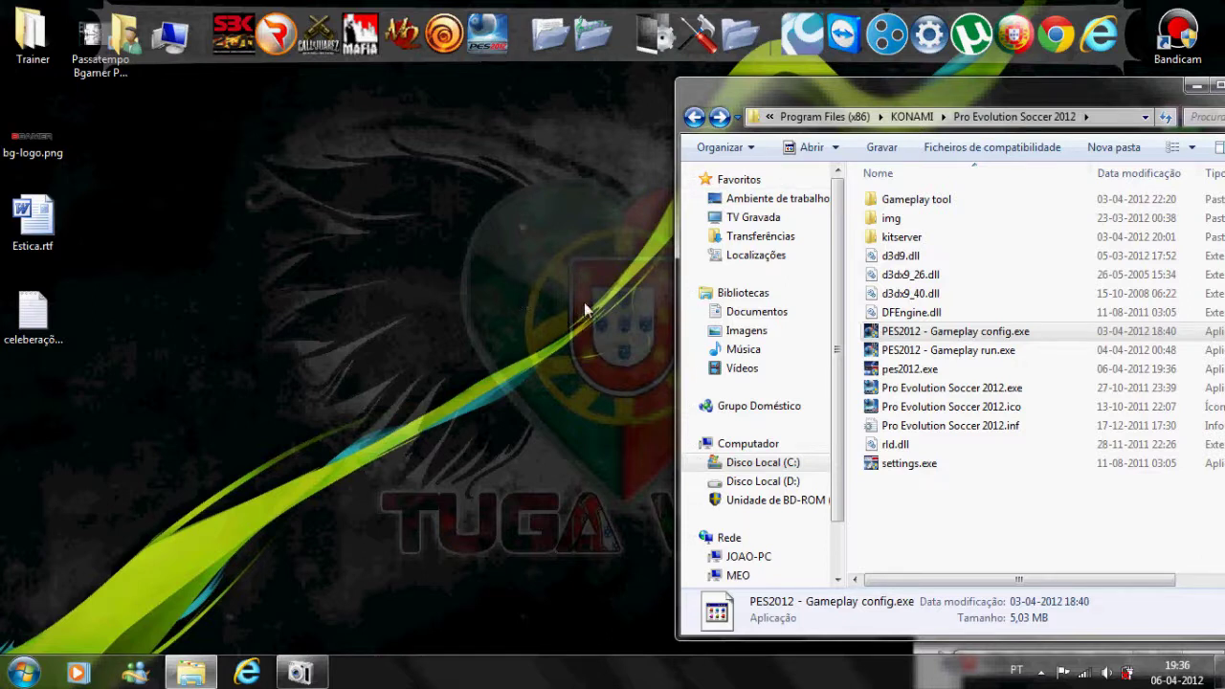
key("Return")
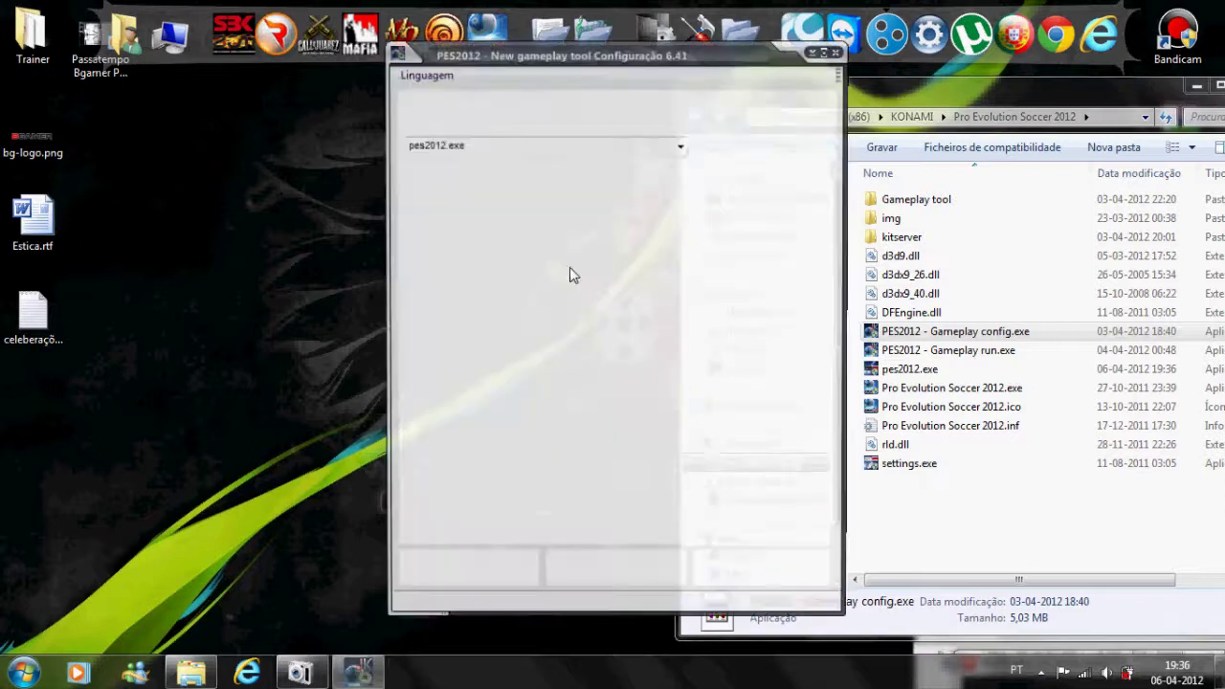
left_click(734, 146)
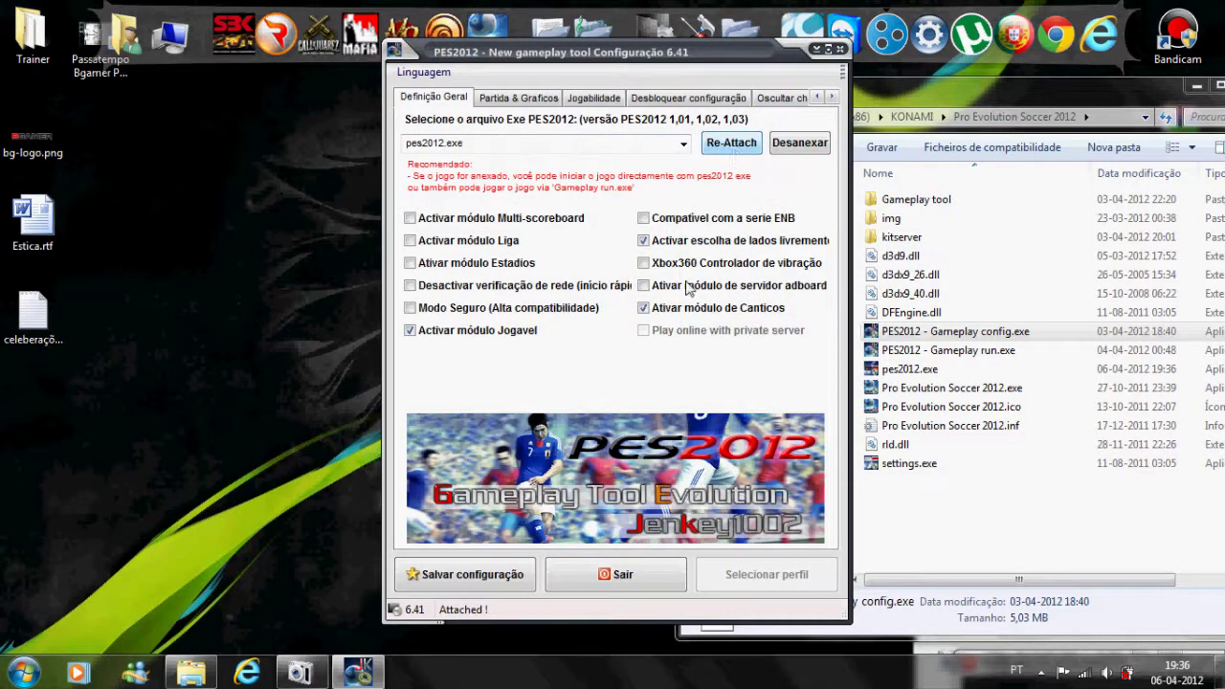
left_click(508, 580)
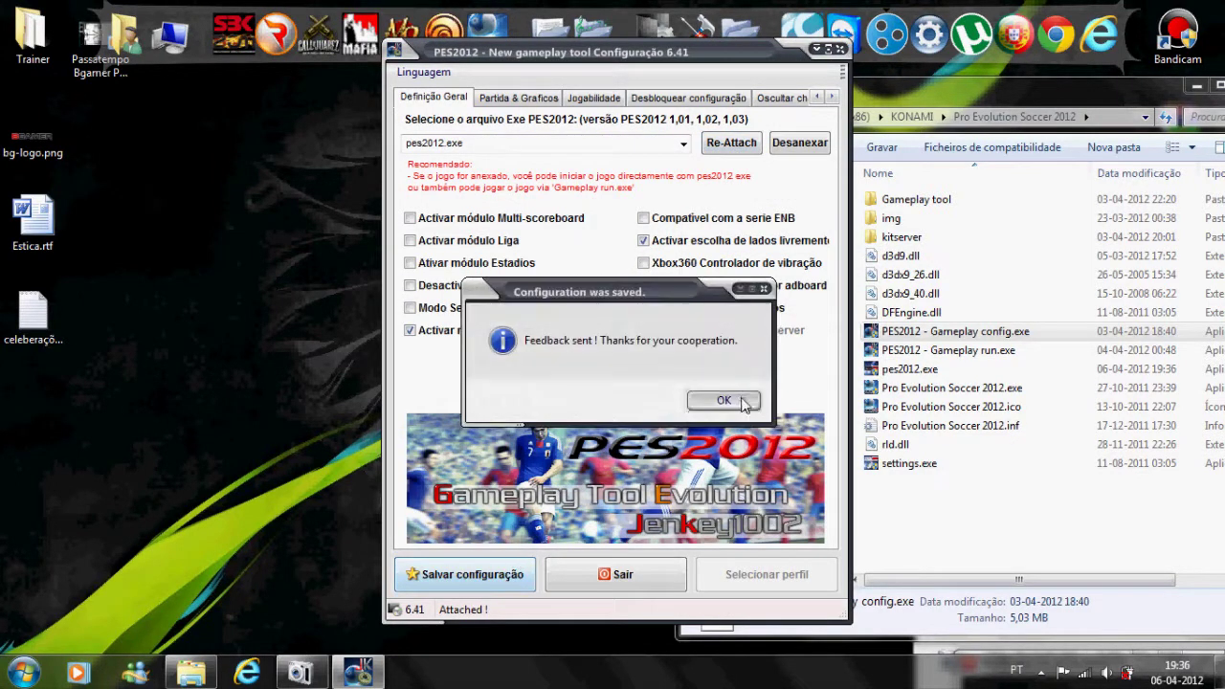
left_click(722, 403)
left_click(840, 48)
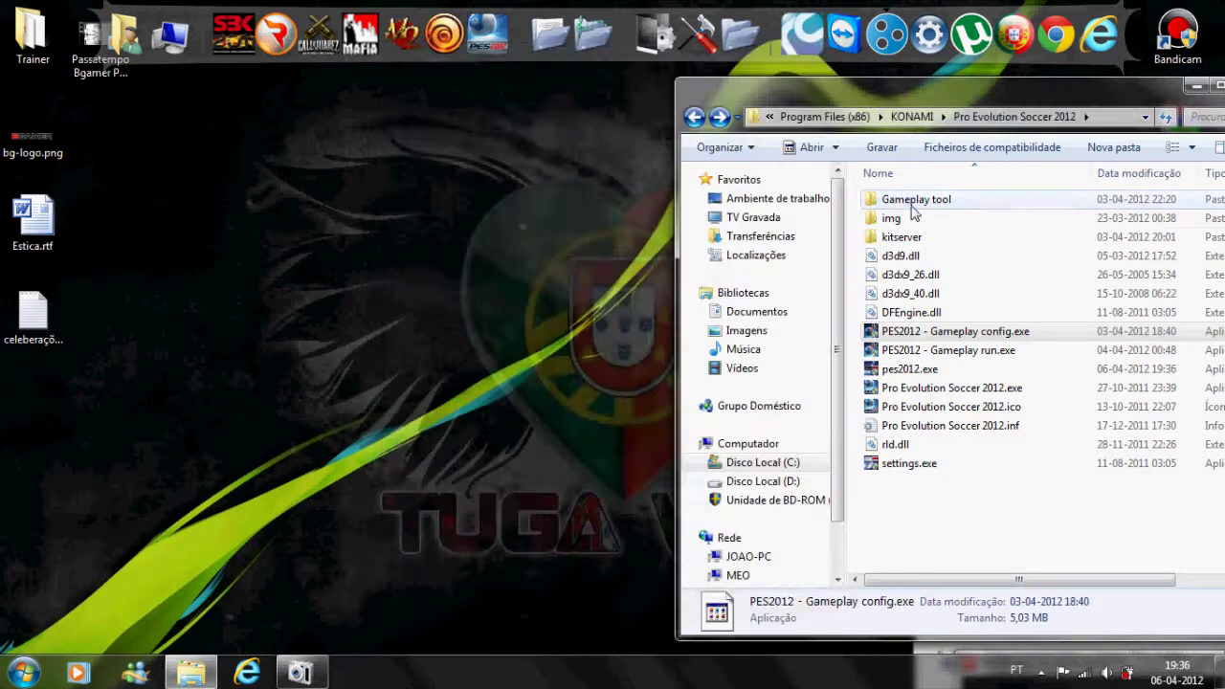
Copy Gameplayload.dll from the Gameplay tool folder
double_click(916, 199)
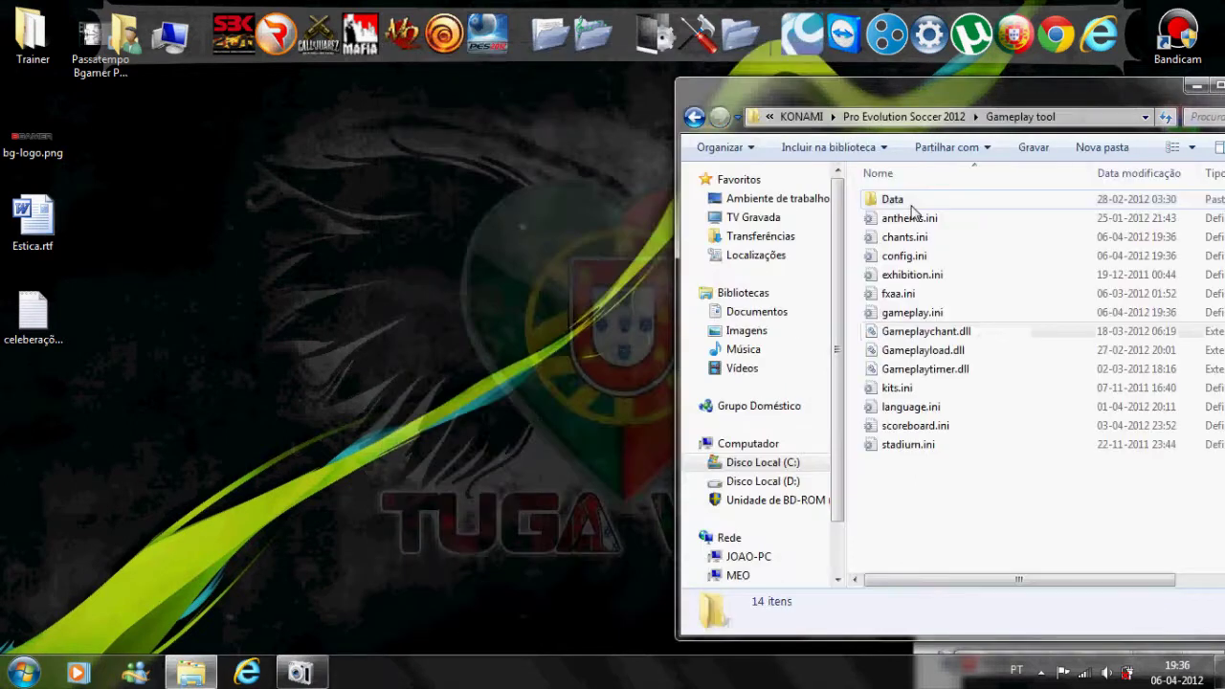
left_click(919, 352)
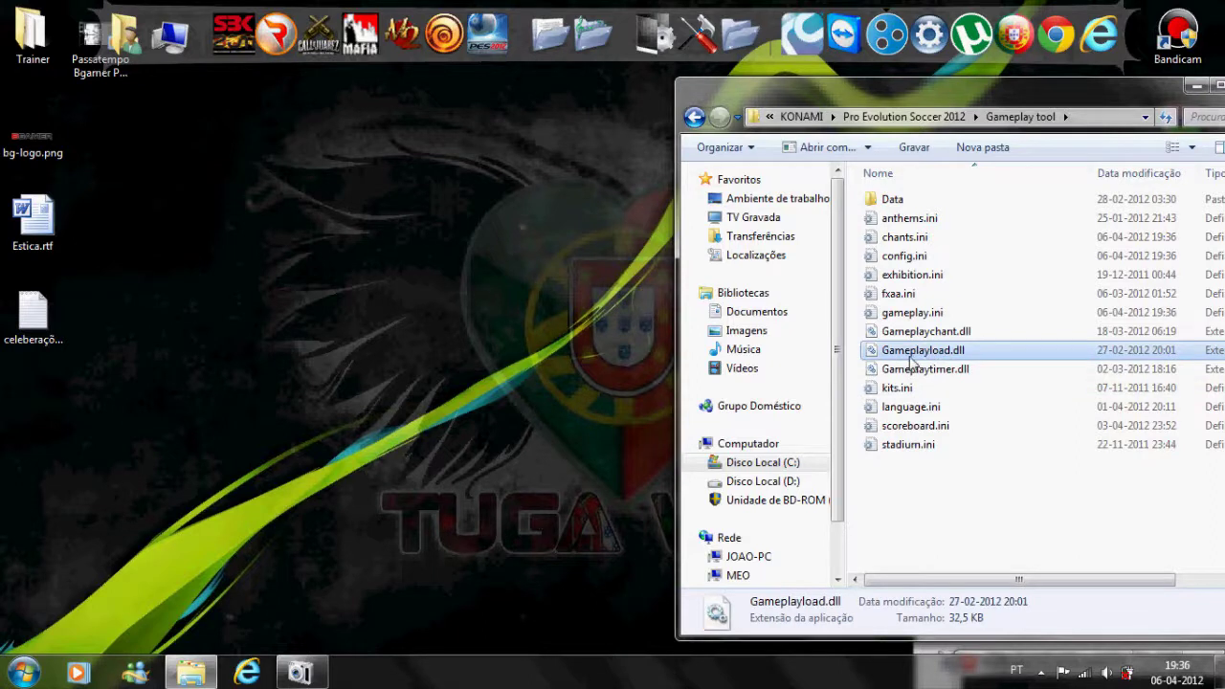
right_click(879, 352)
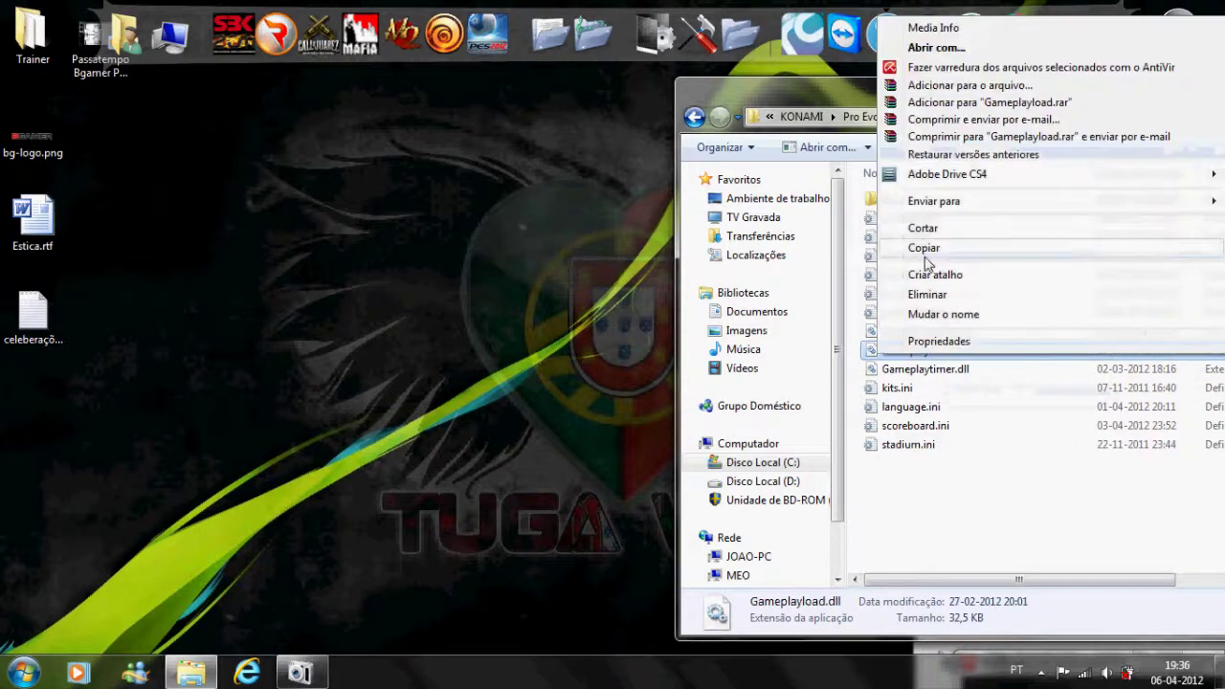
left_click(925, 253)
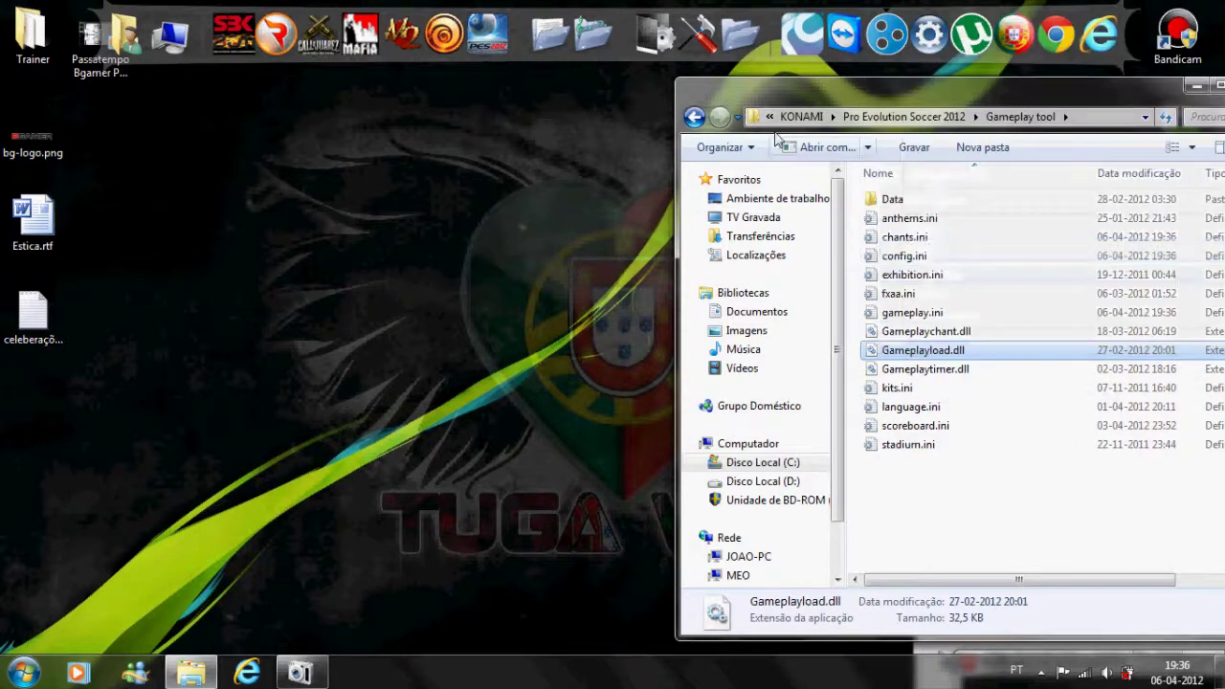
Paste Gameplayload.dll into the kitserver folder and resolve the conflict with the existing file of the same name
left_click(945, 117)
double_click(895, 240)
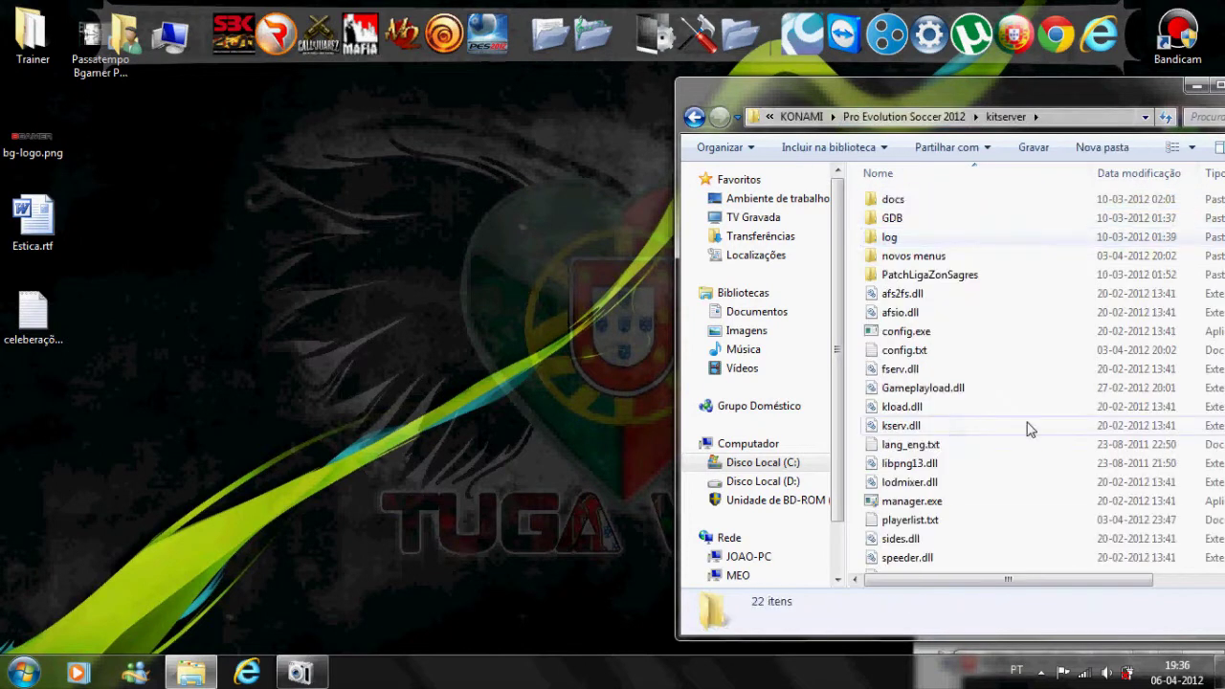
right_click(1017, 308)
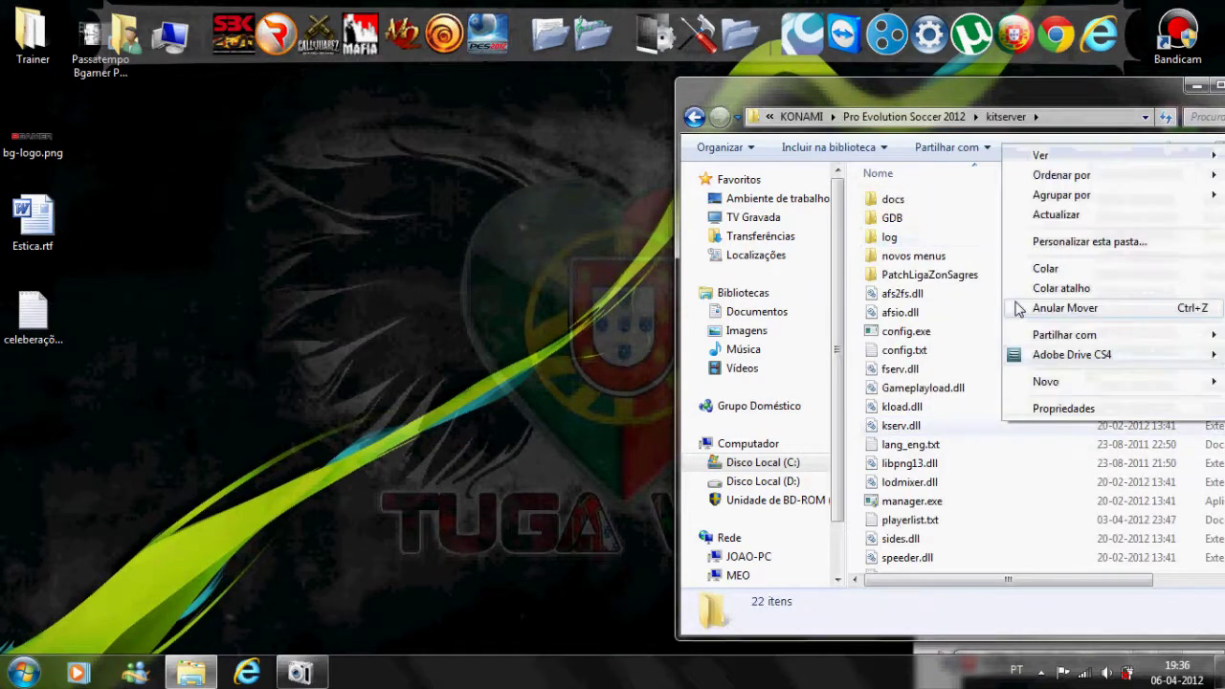
left_click(1081, 270)
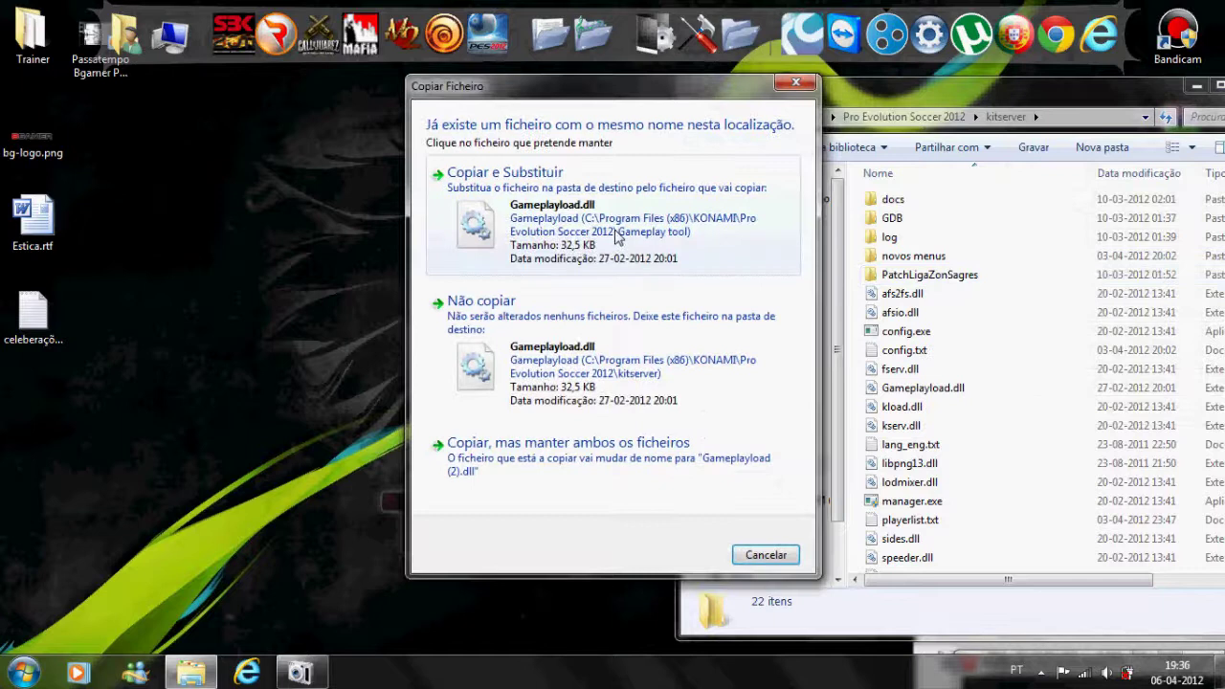
left_click(615, 237)
left_click(596, 405)
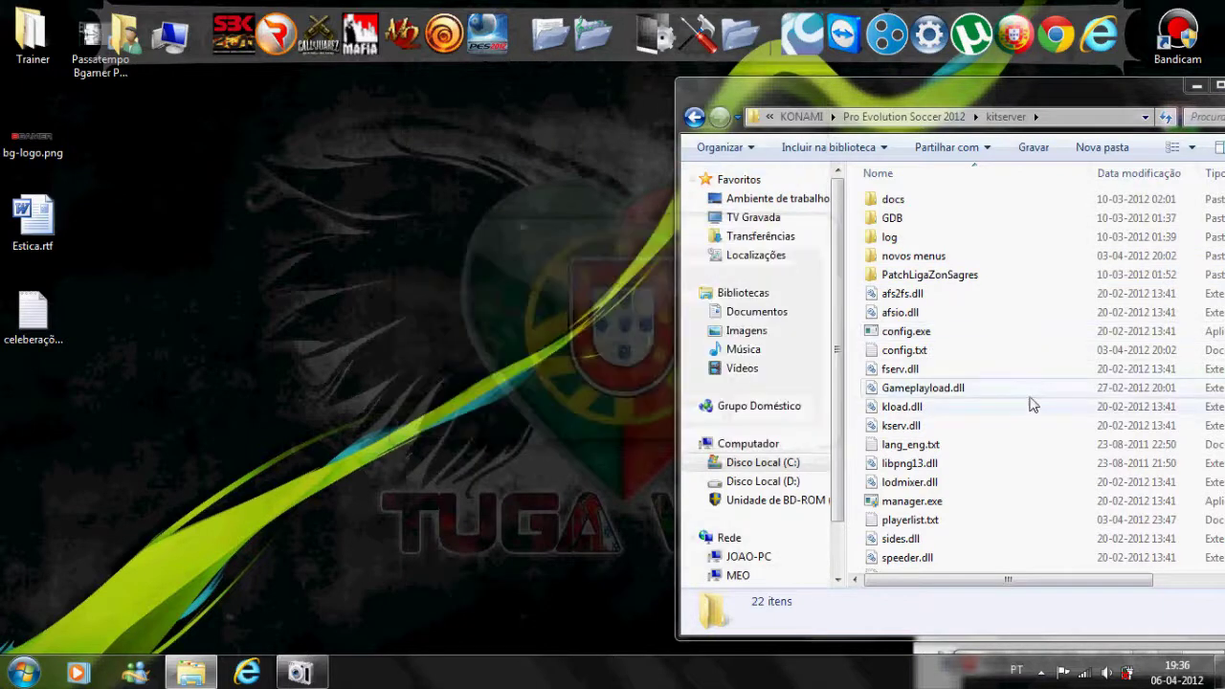
Copy the name Gameplayload, without its extension, from the DLL file in the kitserver folder
left_click(996, 390)
left_click(937, 391)
key("ctrl+c")
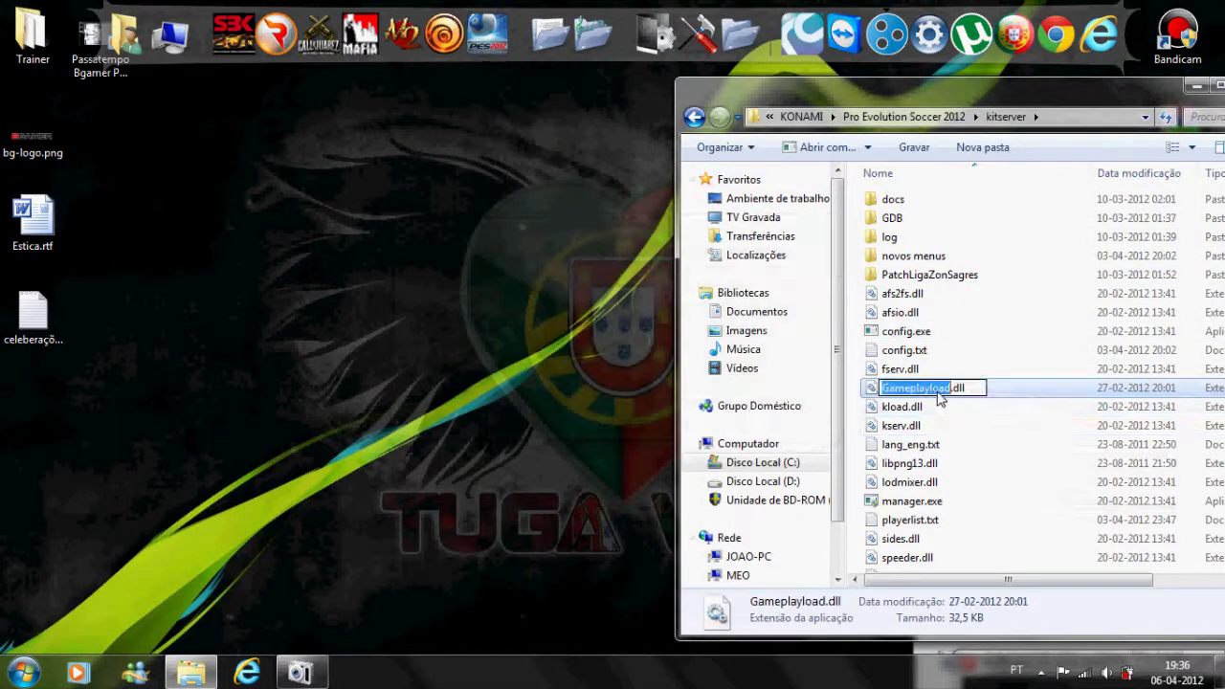
right_click(939, 392)
left_click(1011, 456)
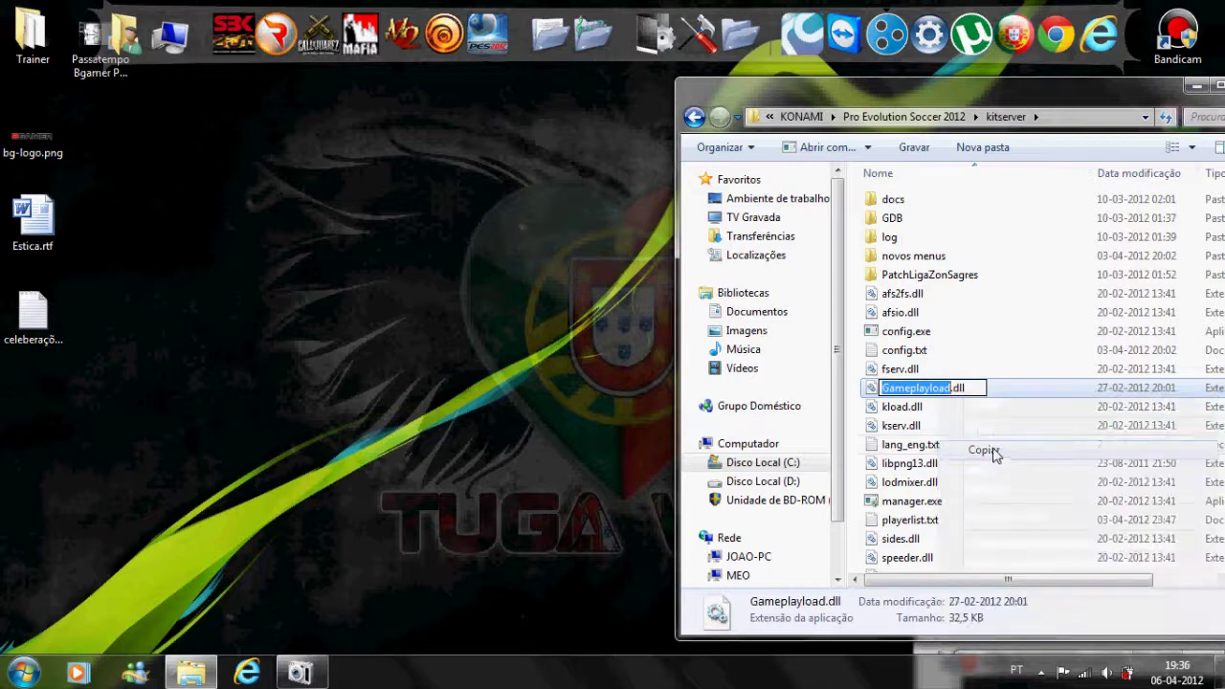
Open config.txt in the kitserver folder and delete the existing dll = Gameplayload line from the [kload] section
double_click(917, 352)
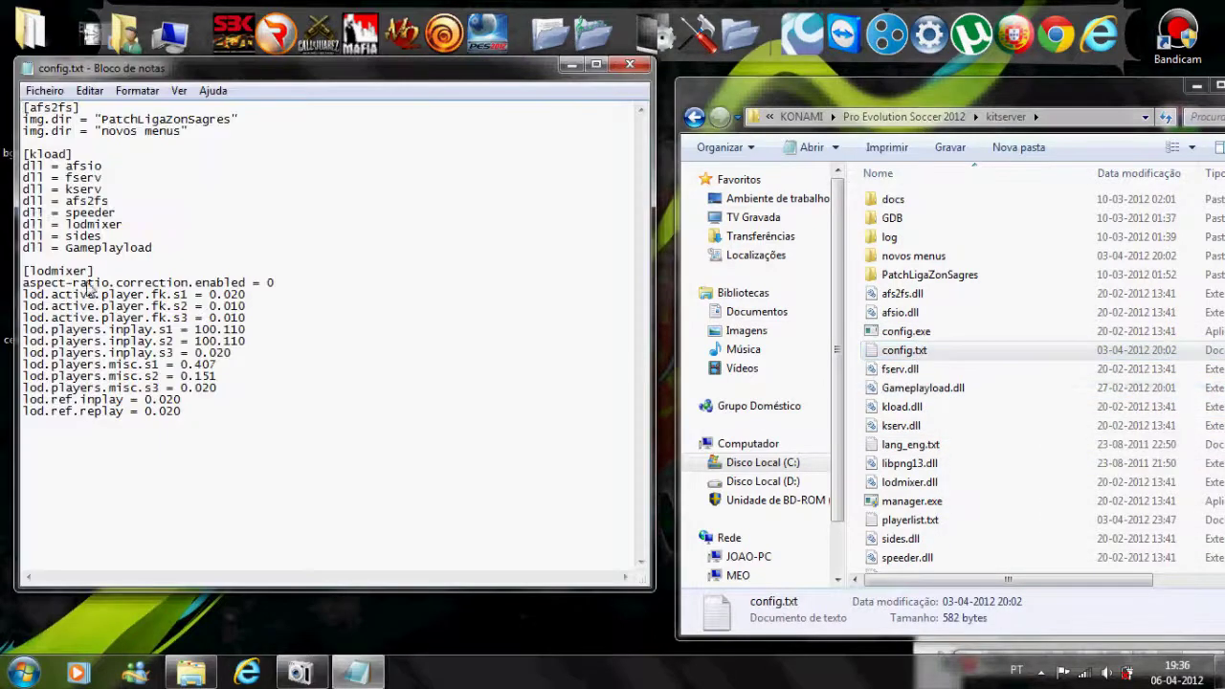
left_click_drag(152, 249, 3, 251)
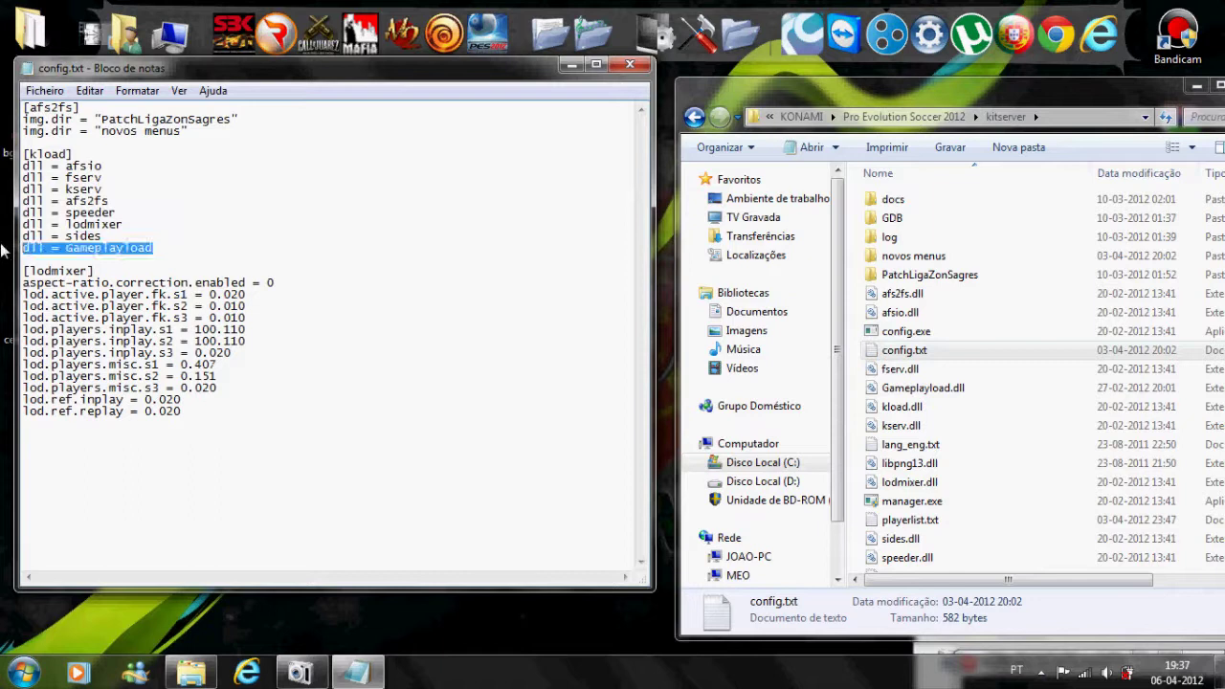
key("BackSpace")
key("BackSpace")
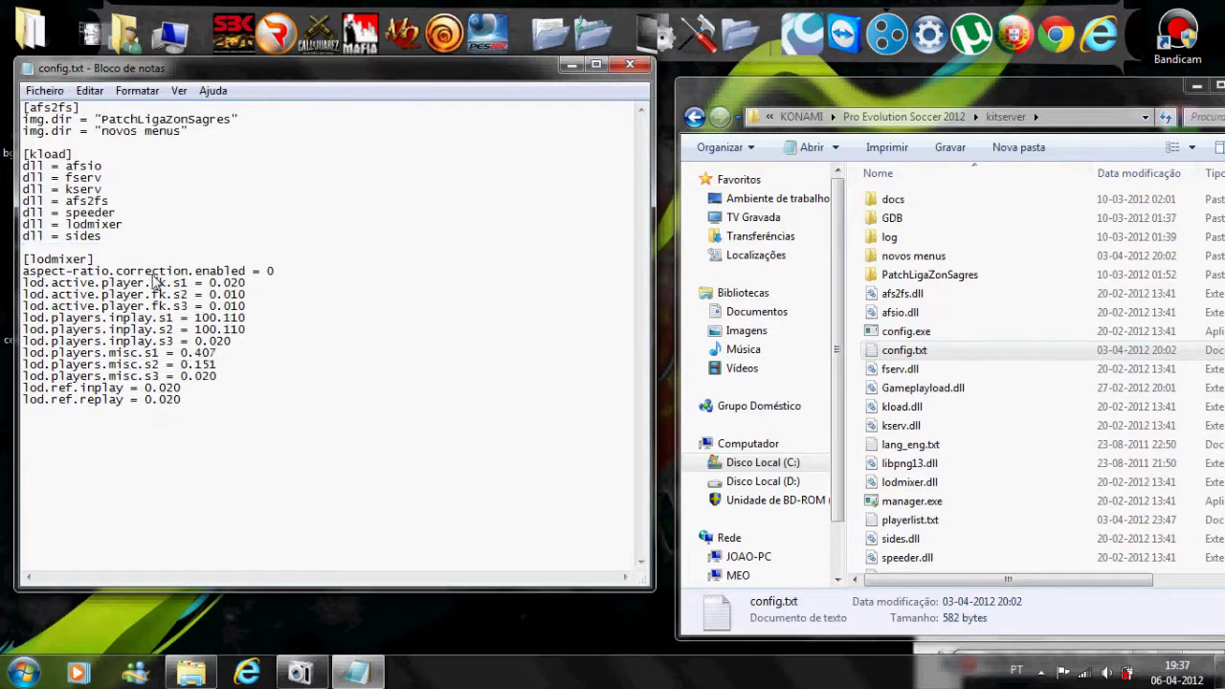
Add the line dll = Gameplayload below dll = sides in the [kload] section, then save and close config.txt
key("Return")
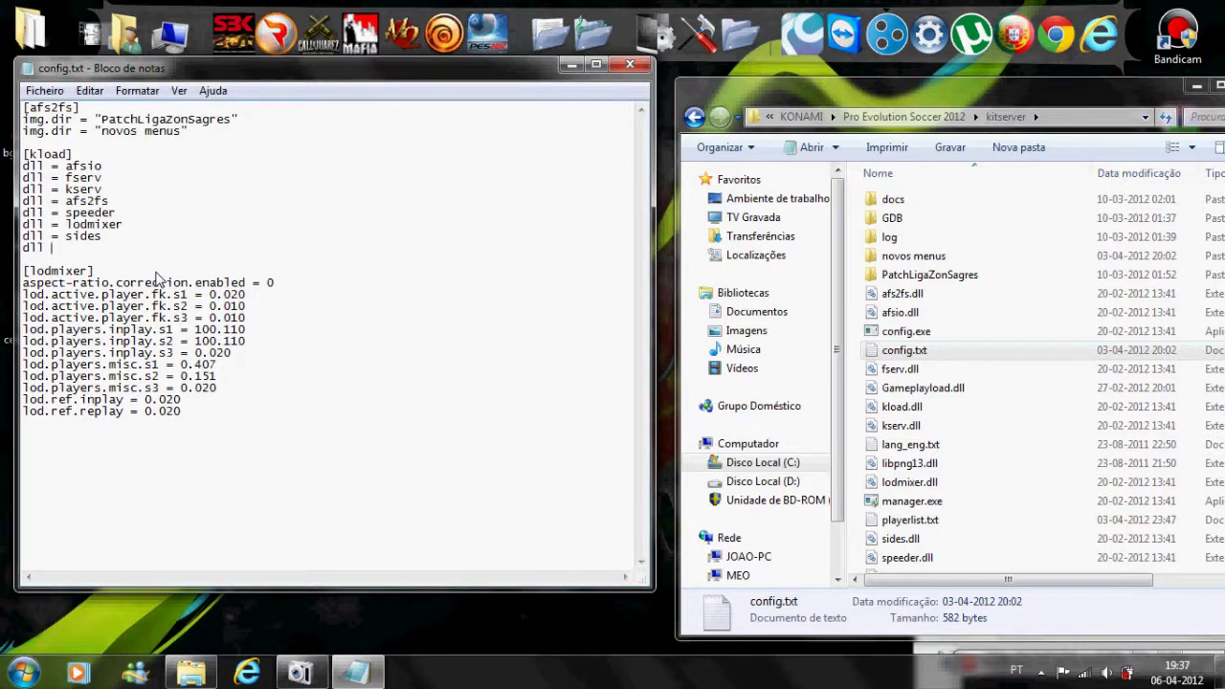
type("dll =")
key("ctrl+v")
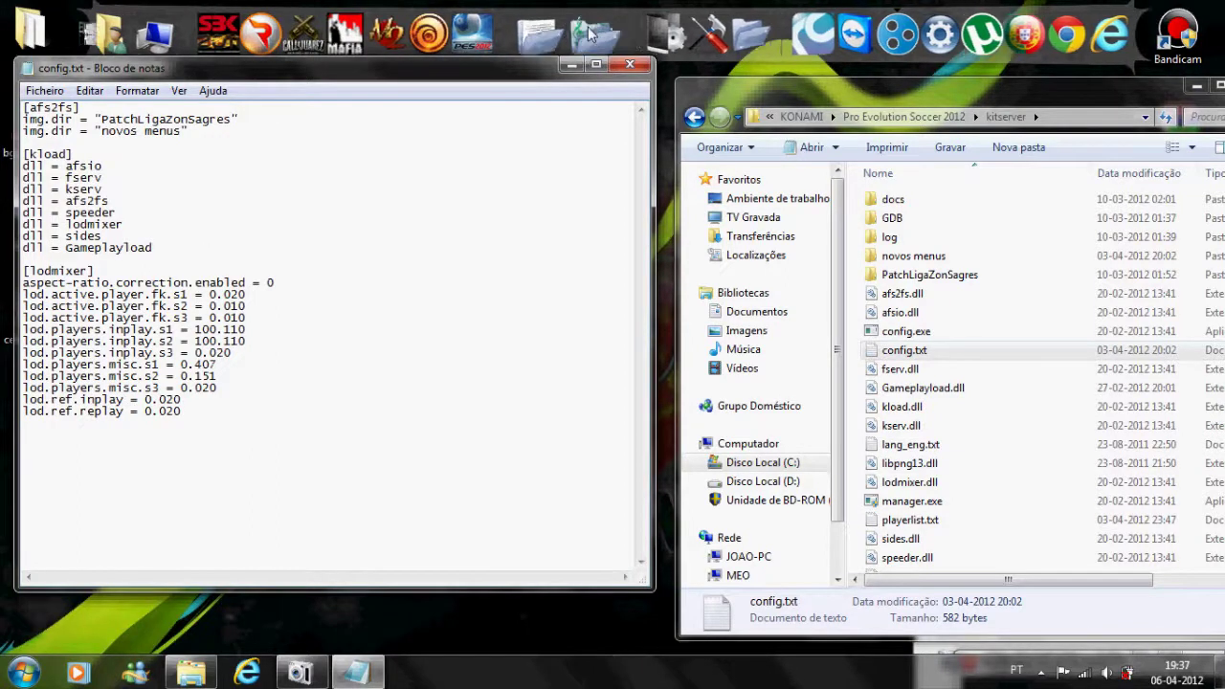
key("alt+F4")
left_click(557, 354)
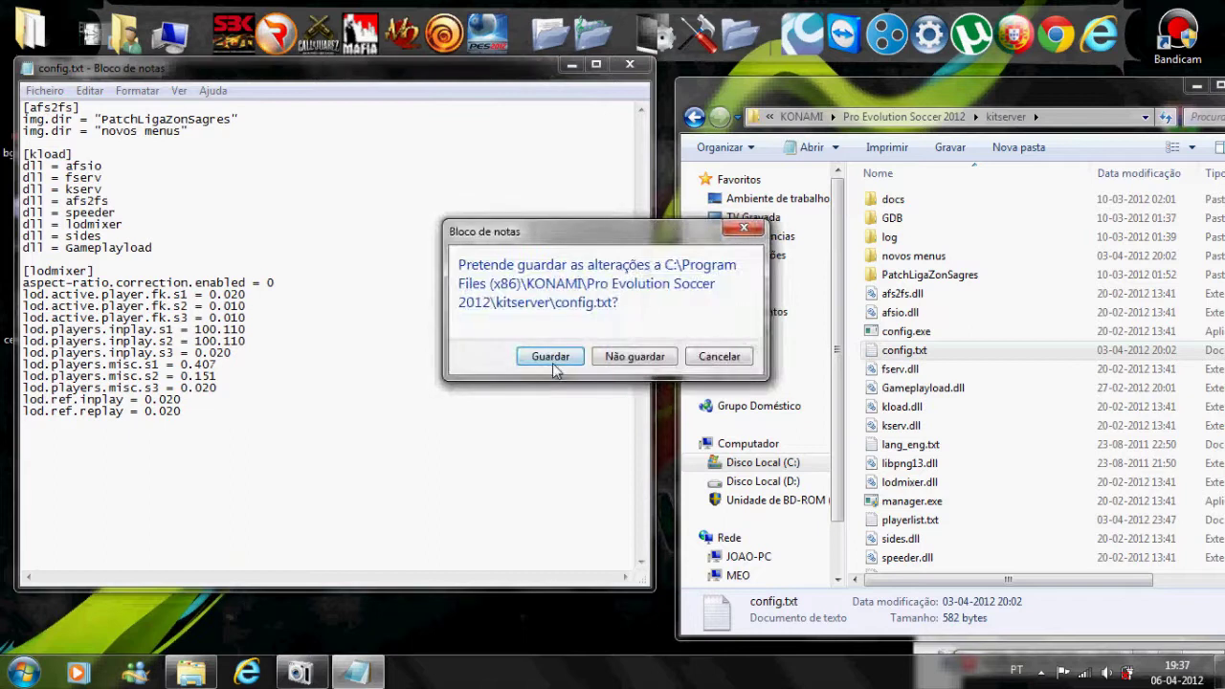
left_click(914, 444)
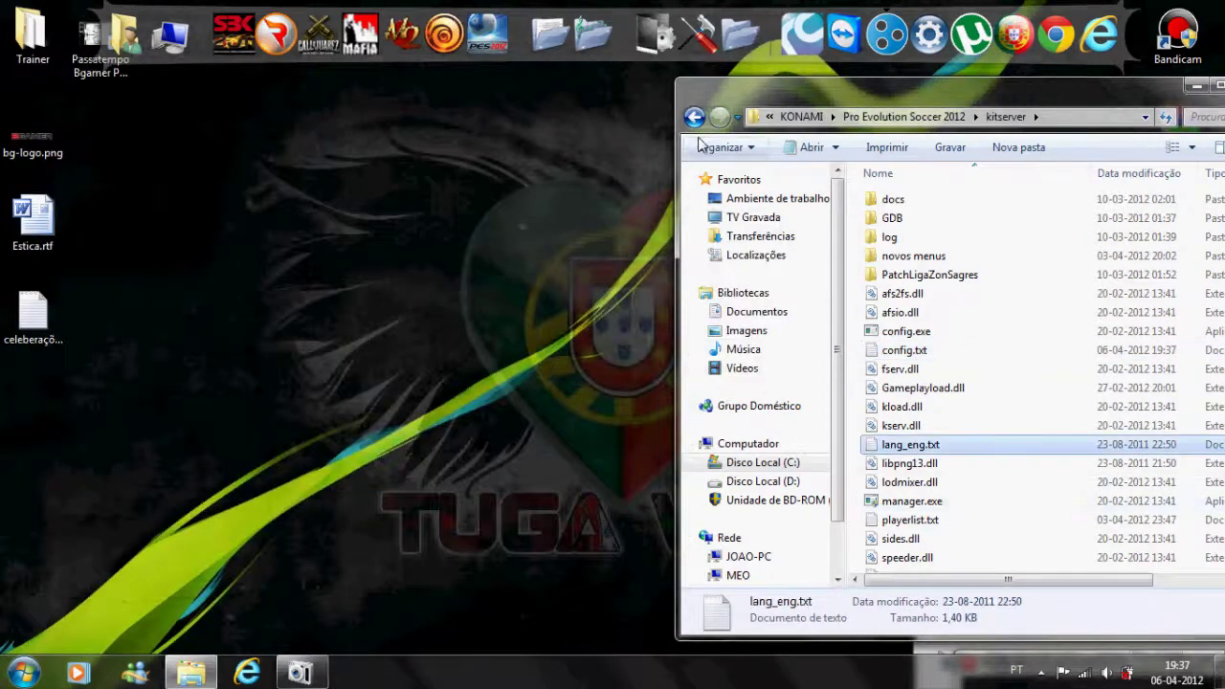
Return to the Pro Evolution Soccer 2012 folder and locate pes2012.exe among the game files
left_click(694, 117)
left_click(996, 388)
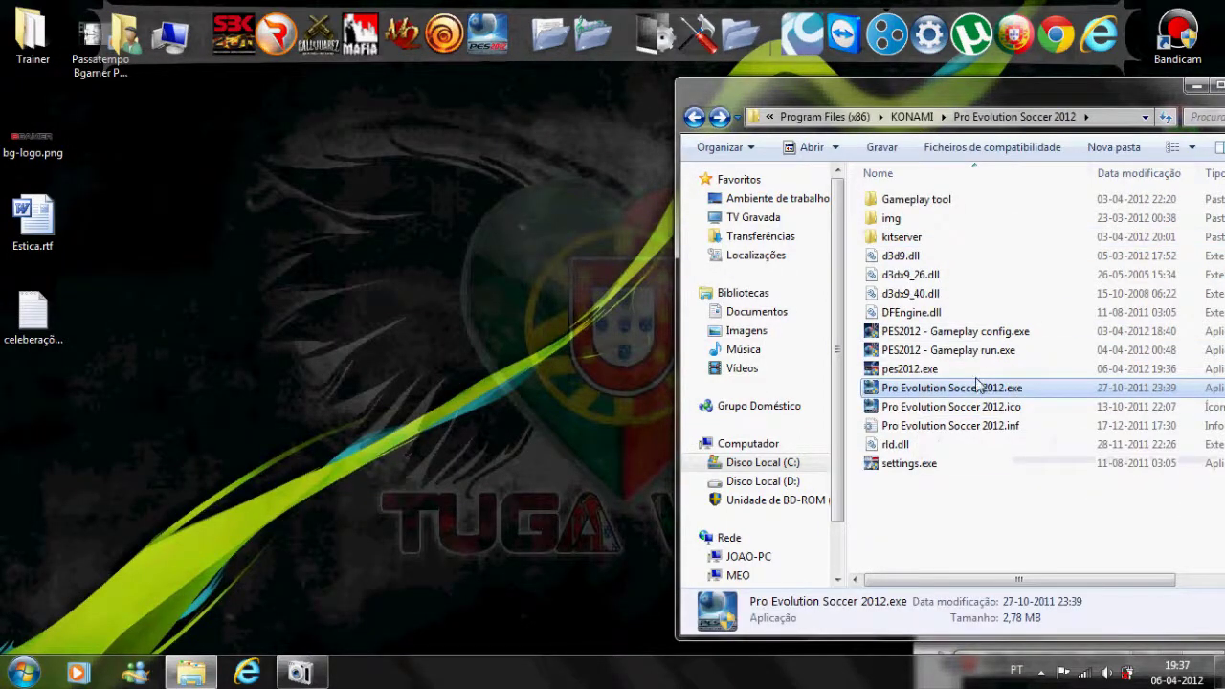
left_click(917, 369)
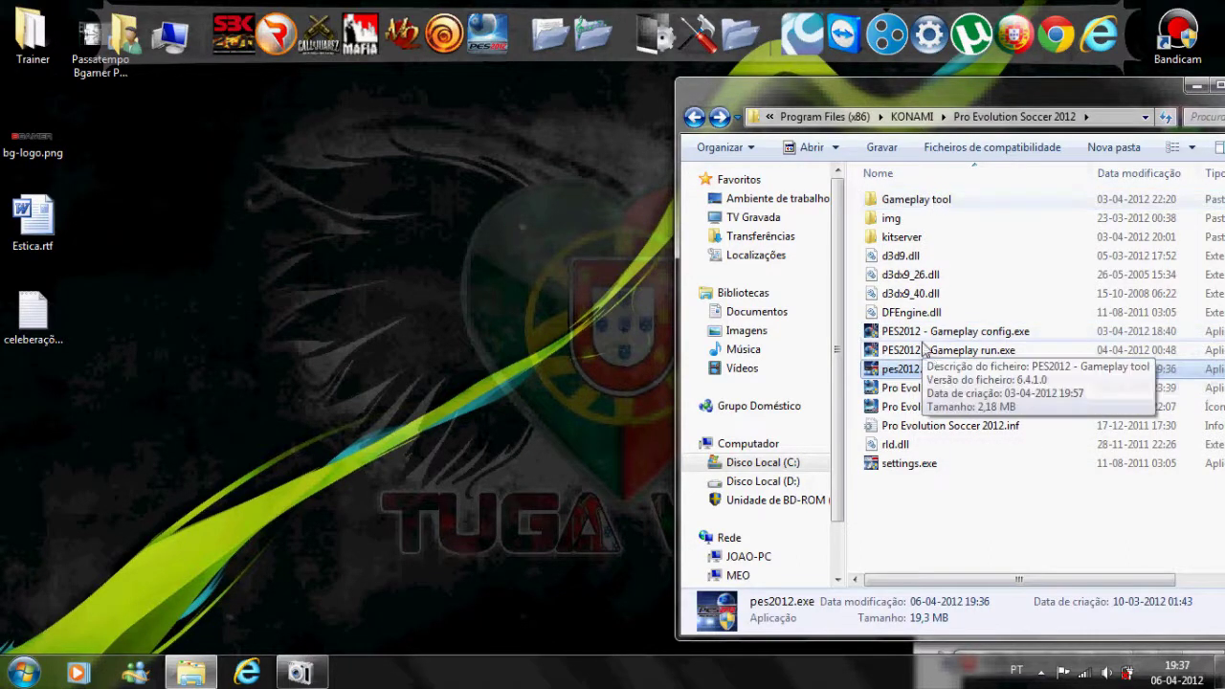
left_click(1019, 462)
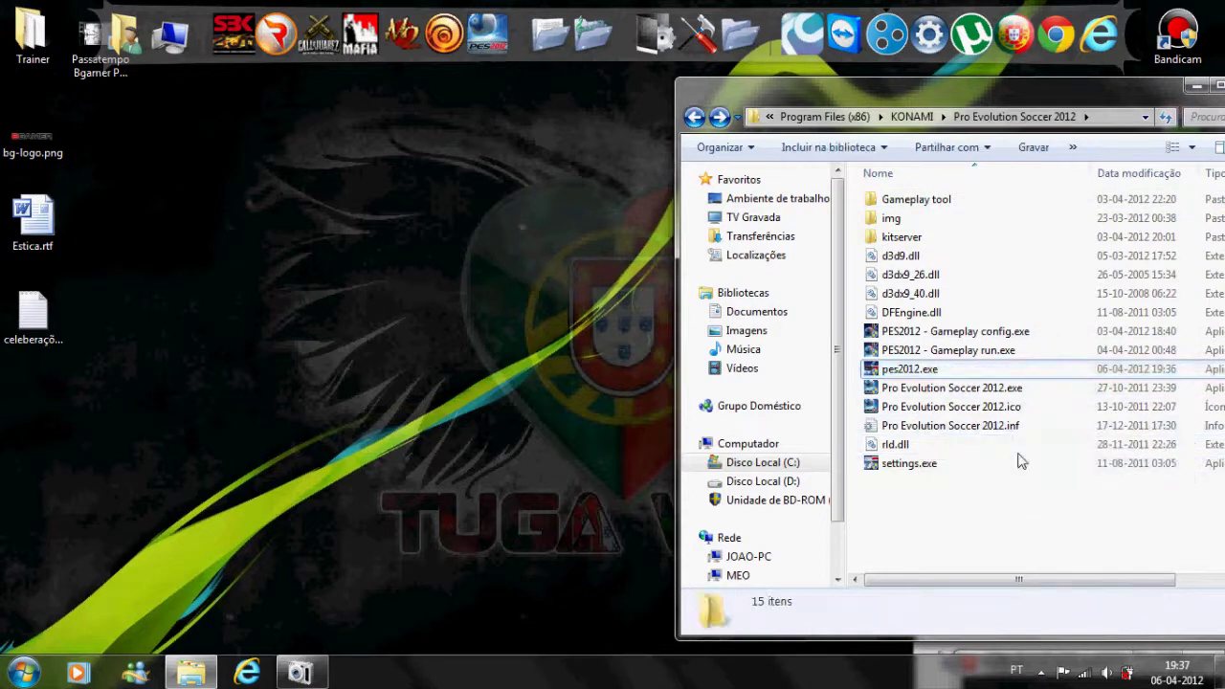
Reopen config.txt from the kitserver folder, check the Gameplayload entry under [kload], and close the file
double_click(927, 238)
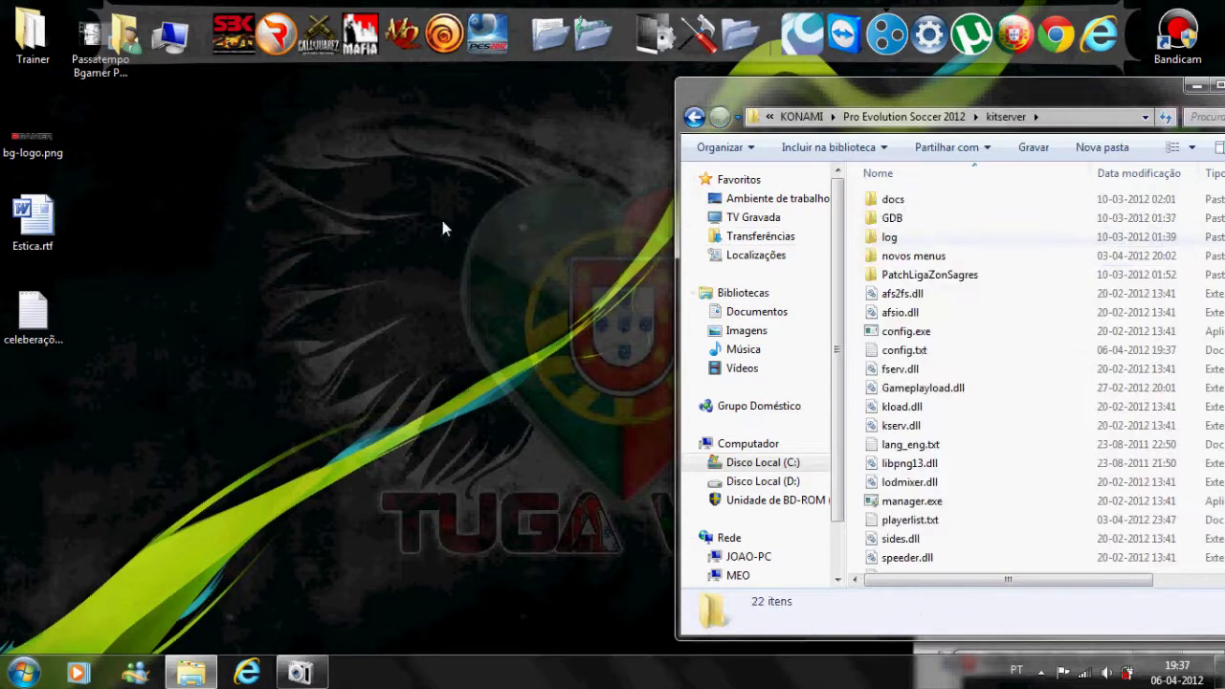
double_click(904, 351)
left_click_drag(168, 254, 6, 251)
left_click(5, 265)
left_click(630, 65)
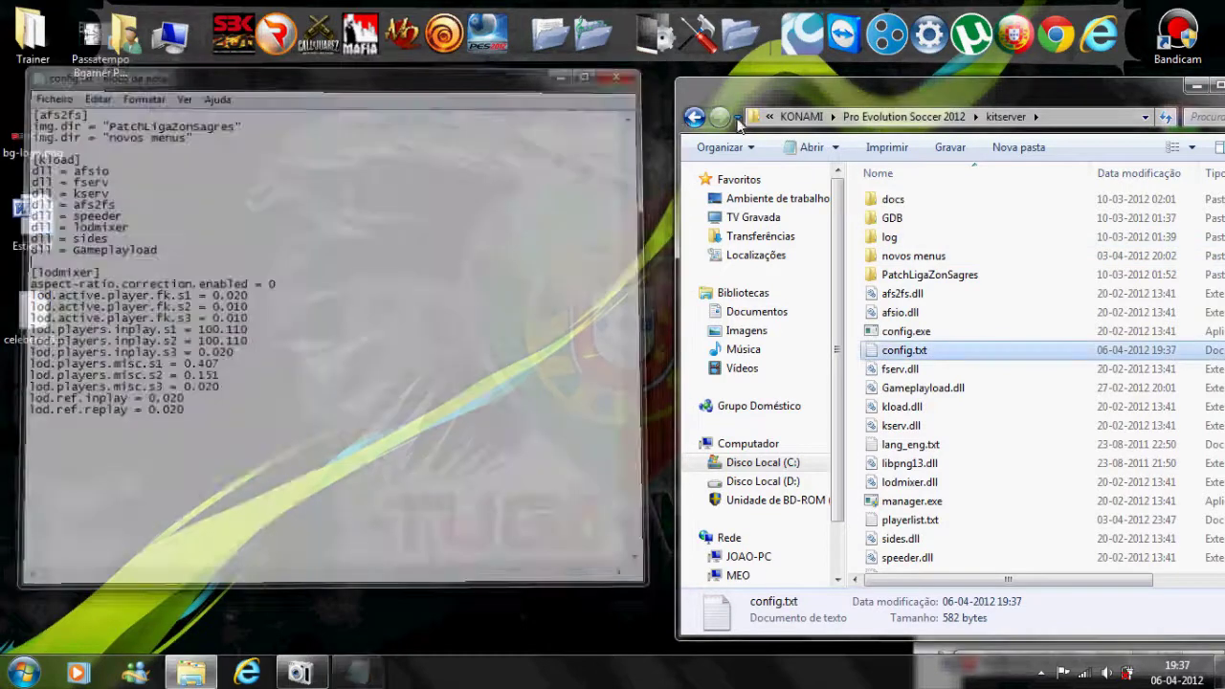
Go back to the Pro Evolution Soccer 2012 folder and review PES2012 - Gameplay config.exe and PES2012 - Gameplay run.exe
left_click(694, 116)
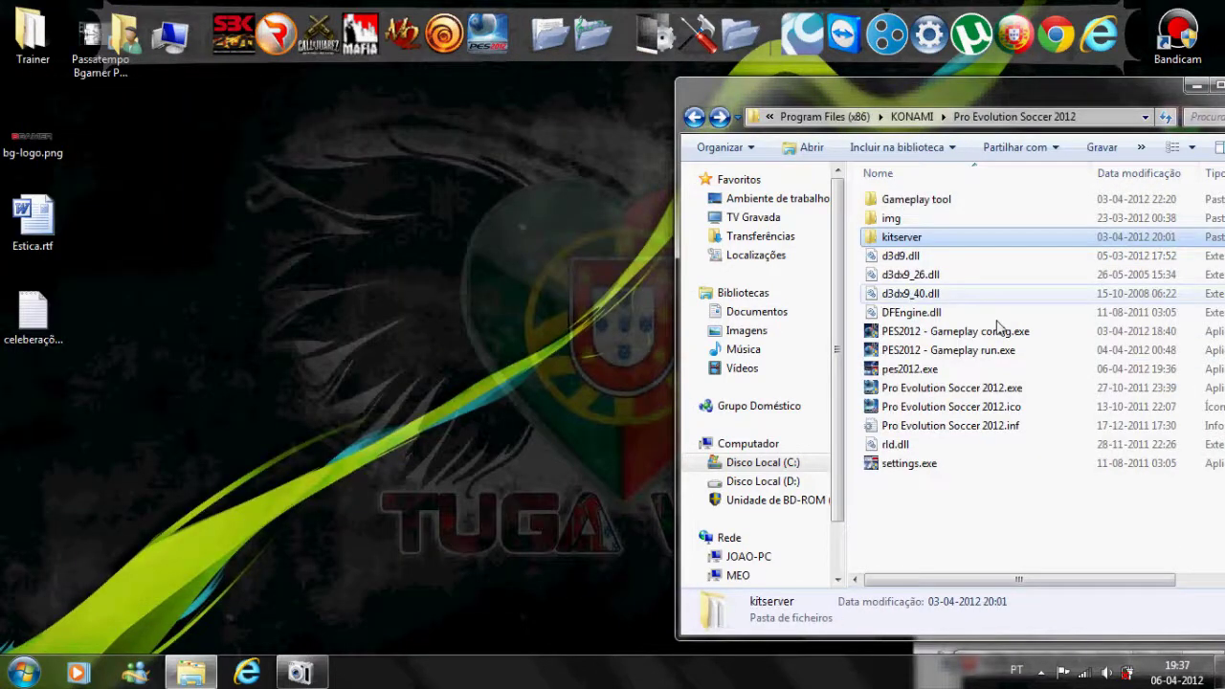
left_click(969, 333)
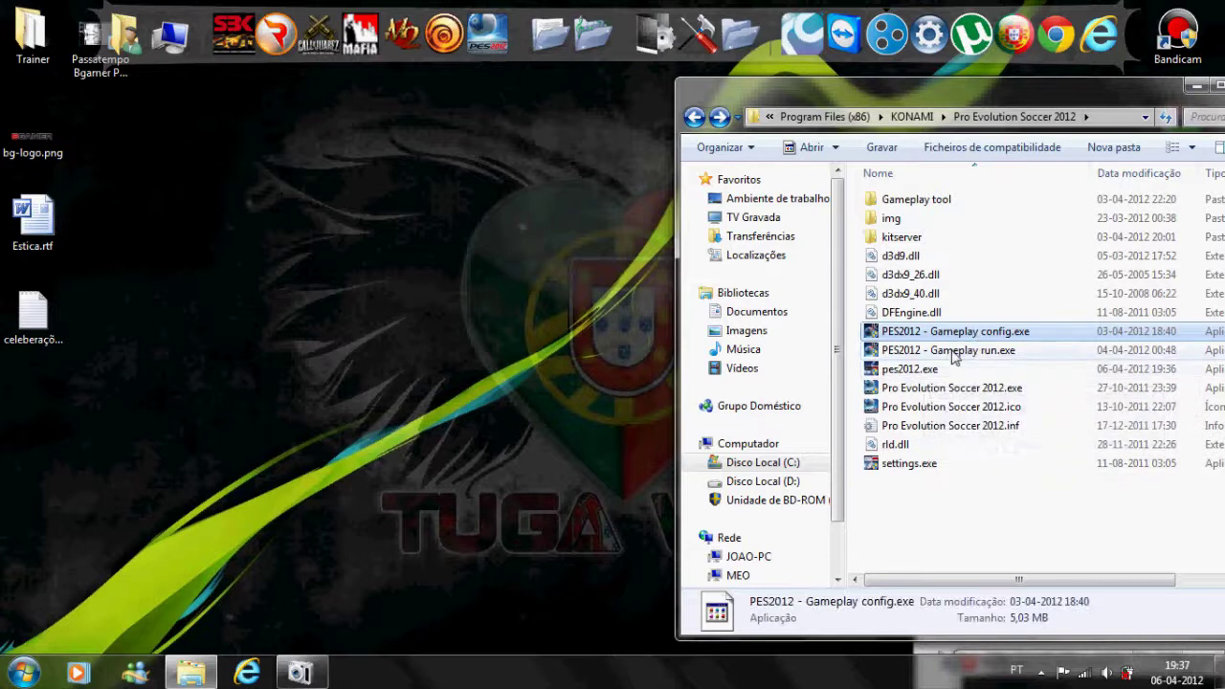
left_click(894, 353)
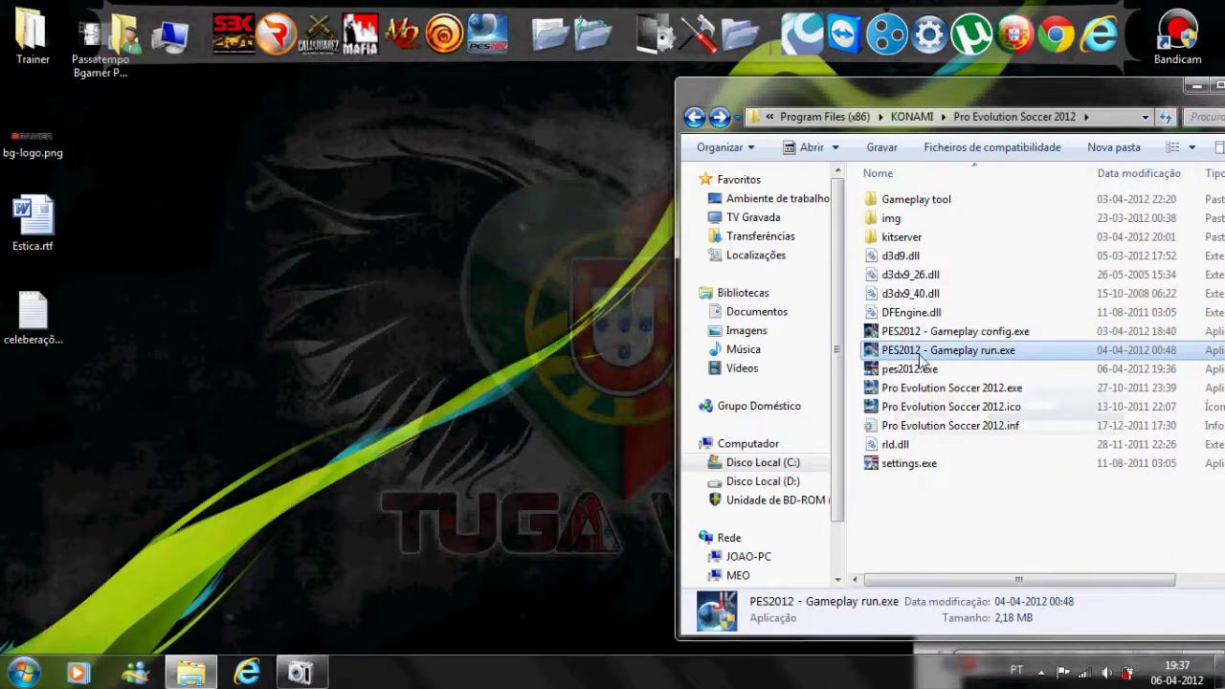
left_click(1040, 478)
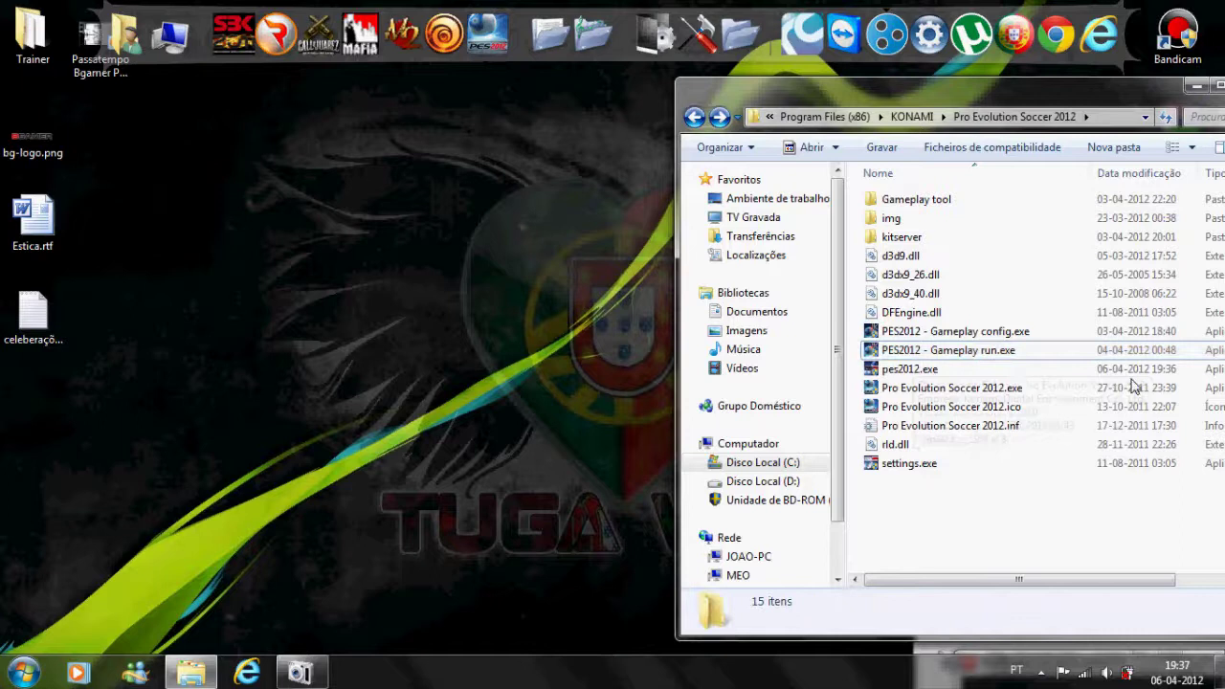
left_click_drag(1133, 85, 797, 62)
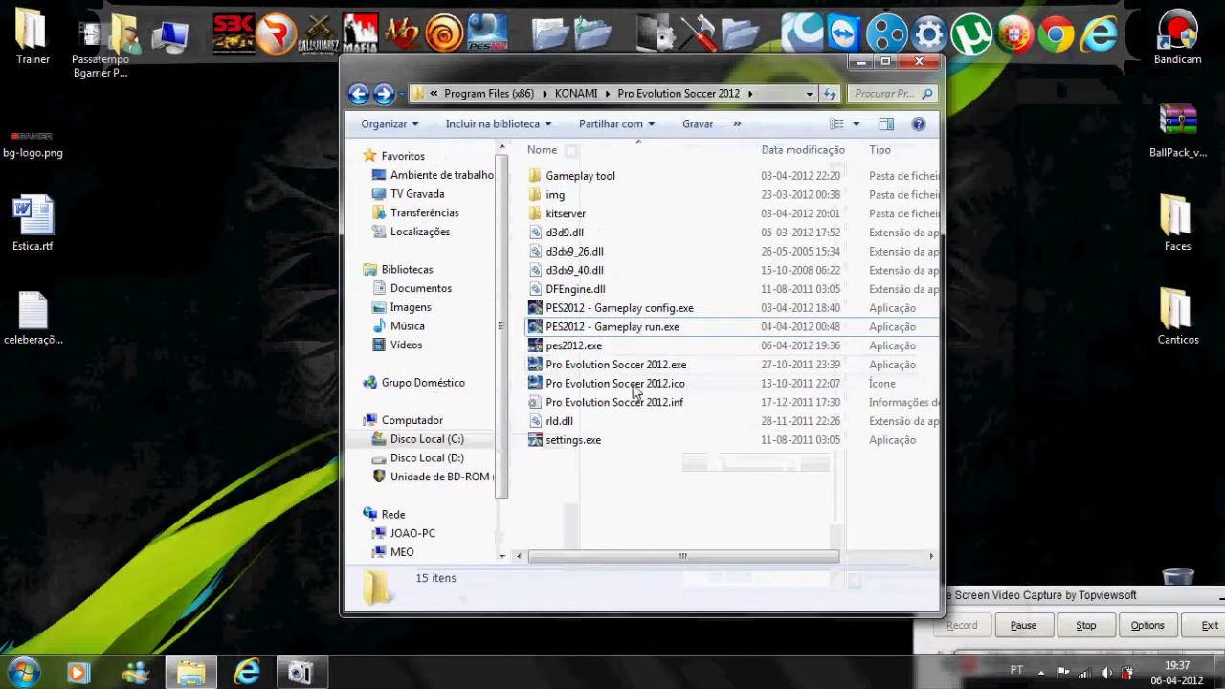
left_click(588, 350)
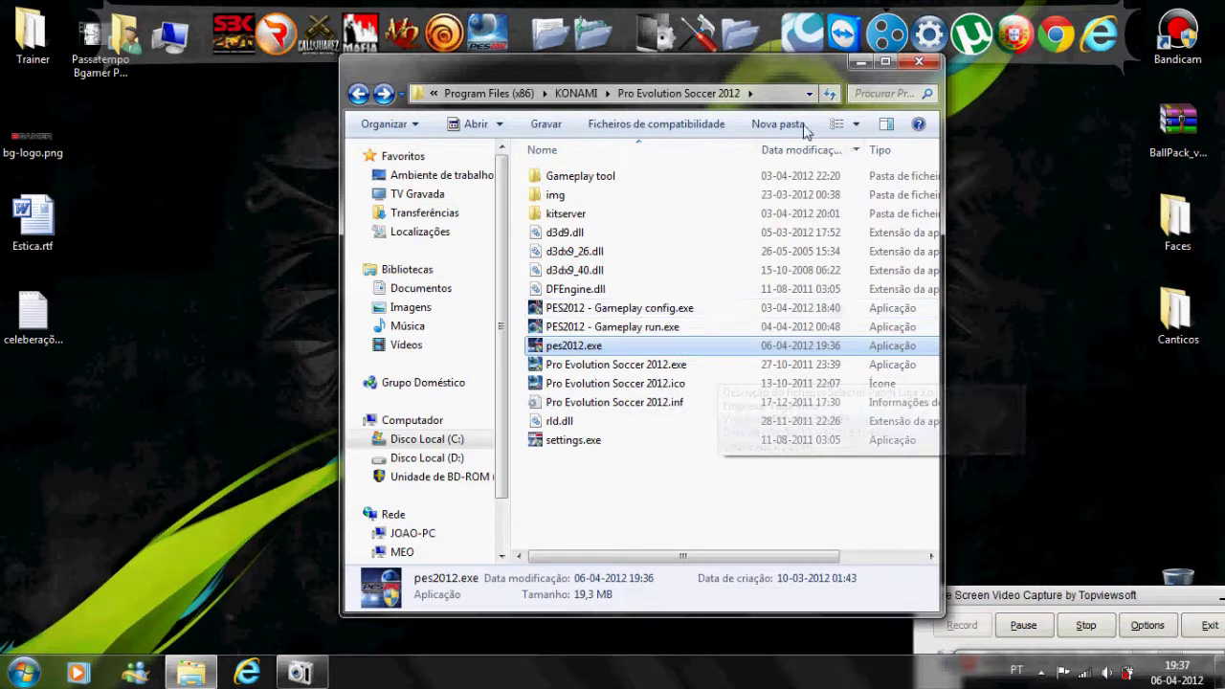
left_click_drag(833, 78, 924, 75)
left_click(855, 488)
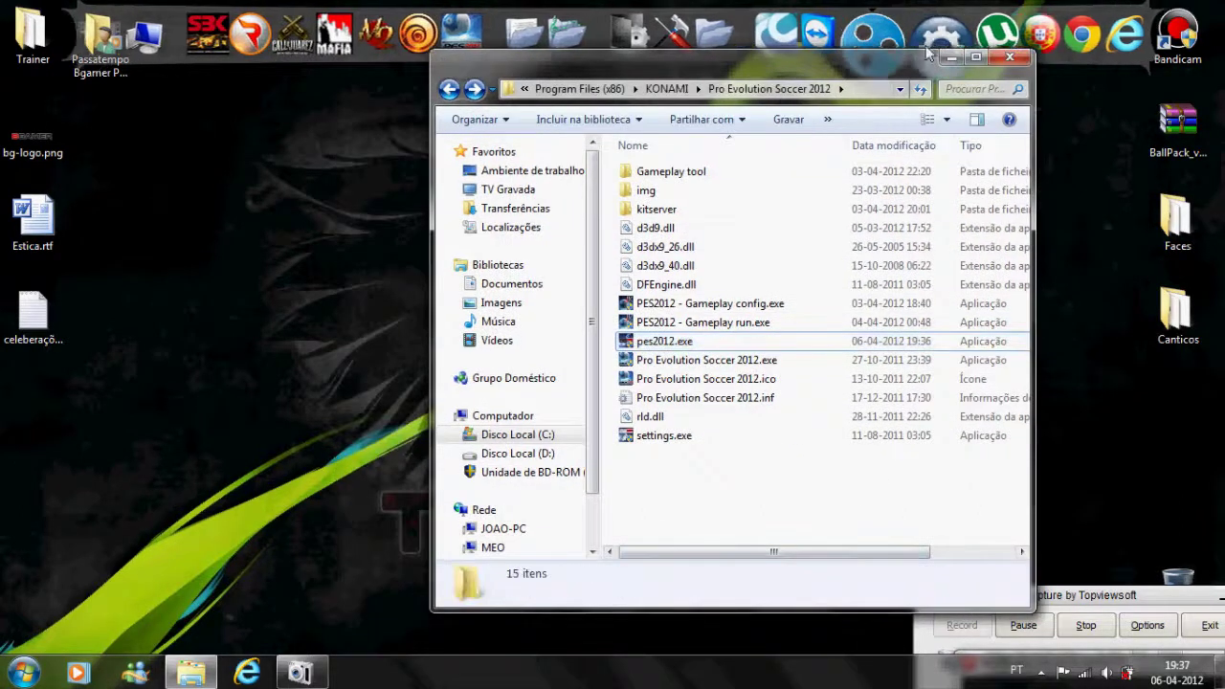